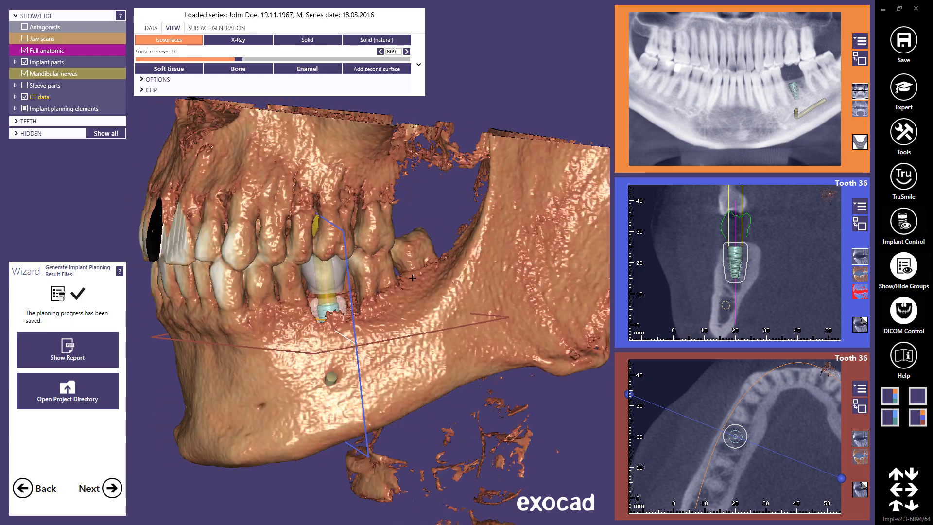
Open the implant planning report, review its Implant Overview page for tooth 36, and close the report
mouse_move(702, 283)
right_mouse_down()
mouse_move(651, 284)
mouse_move(711, 284)
right_mouse_up()
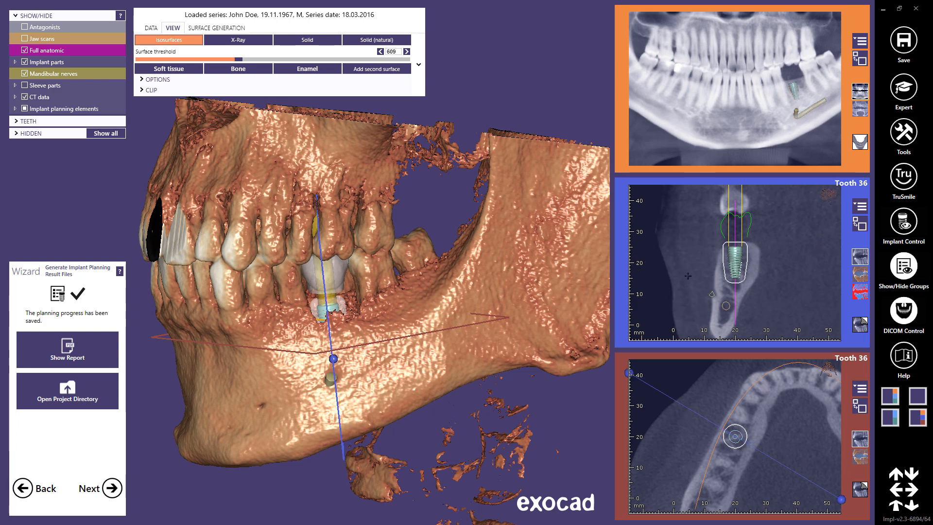
left_click(81, 359)
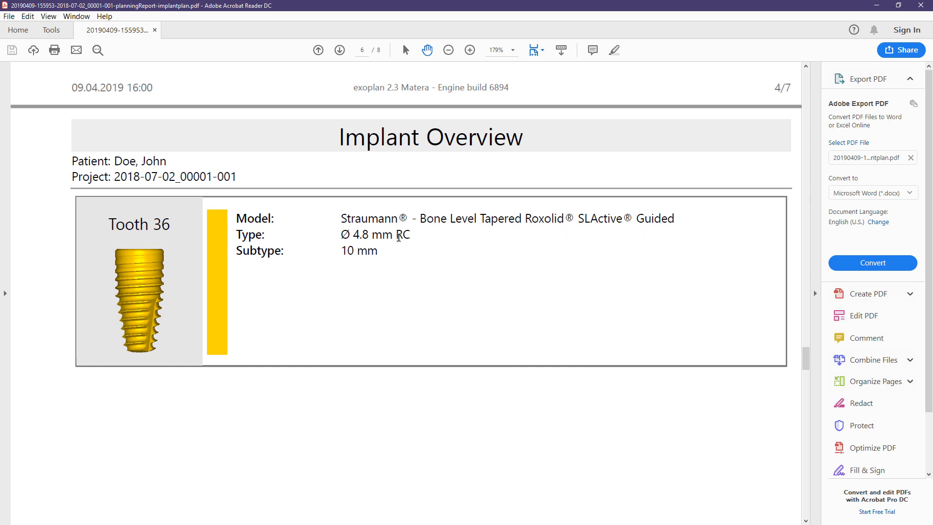
left_click(921, 5)
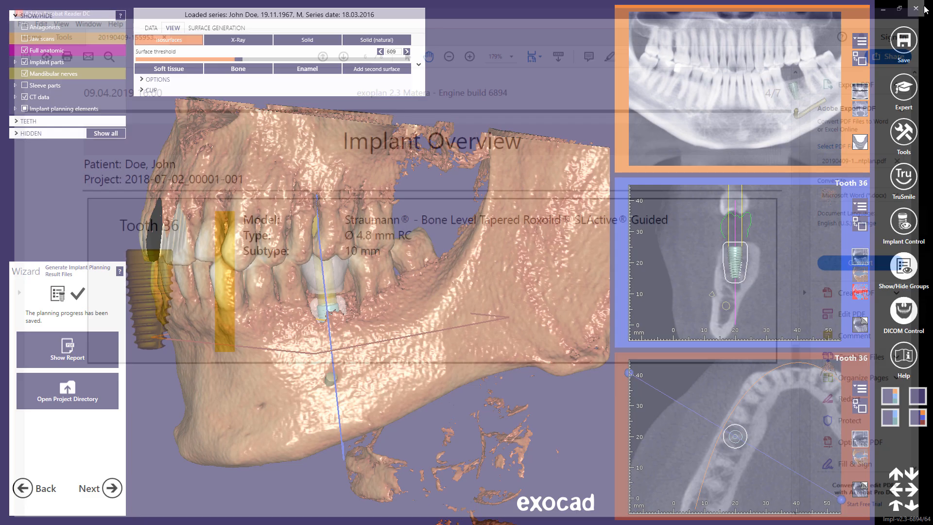
Advance past result file generation and finish the implant planning wizard with the I'm done option
left_click(112, 487)
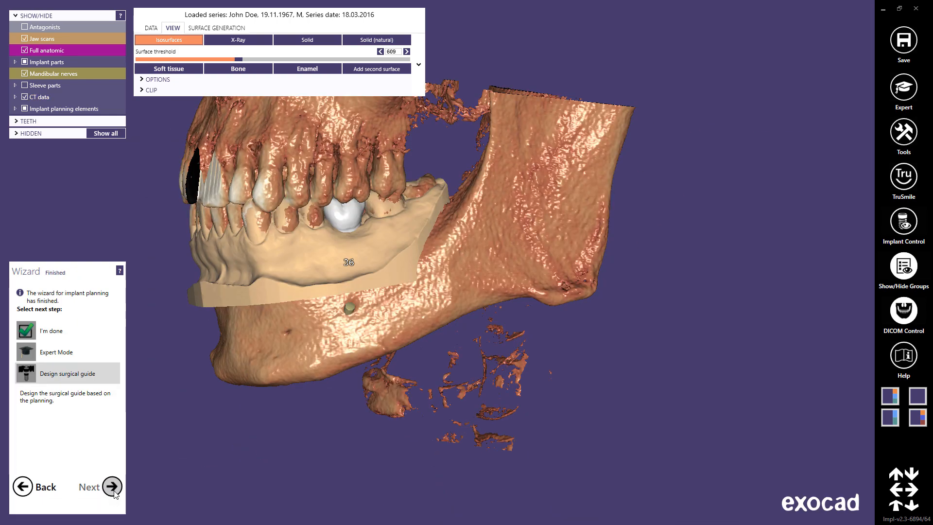
left_click(62, 333)
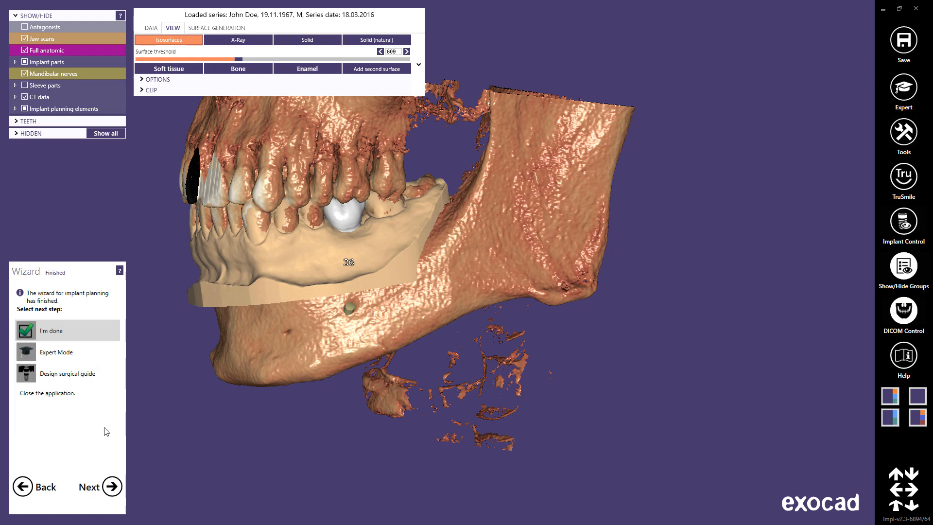
left_click(112, 486)
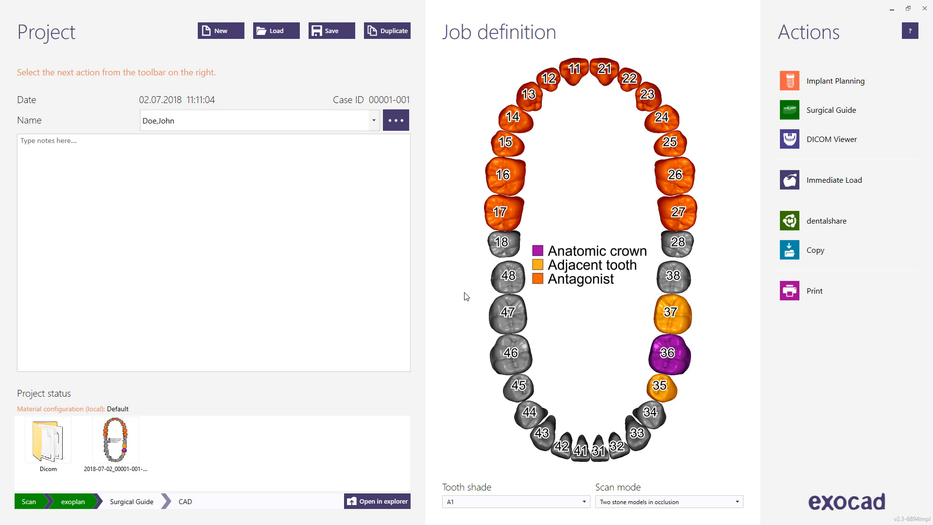
Start a dentalshare upload for the project and sign in by entering the account password
left_click(794, 224)
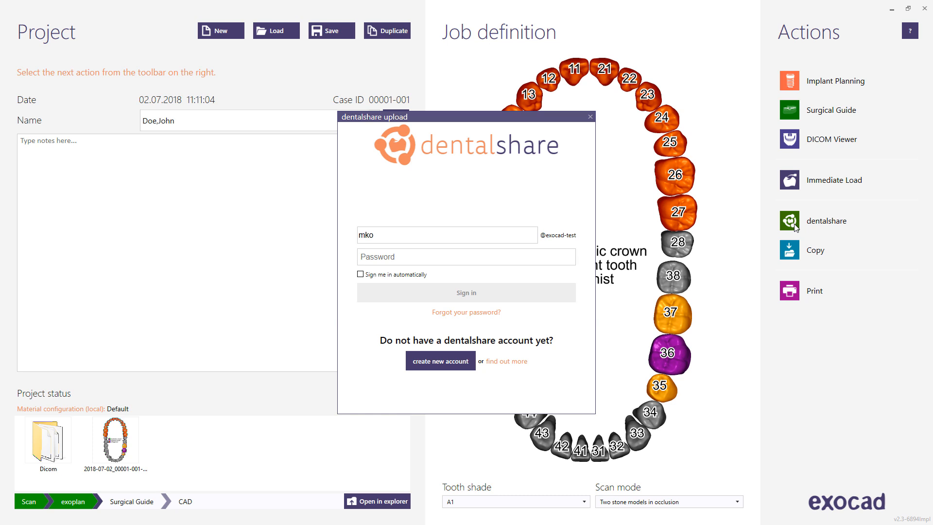
left_click(417, 258)
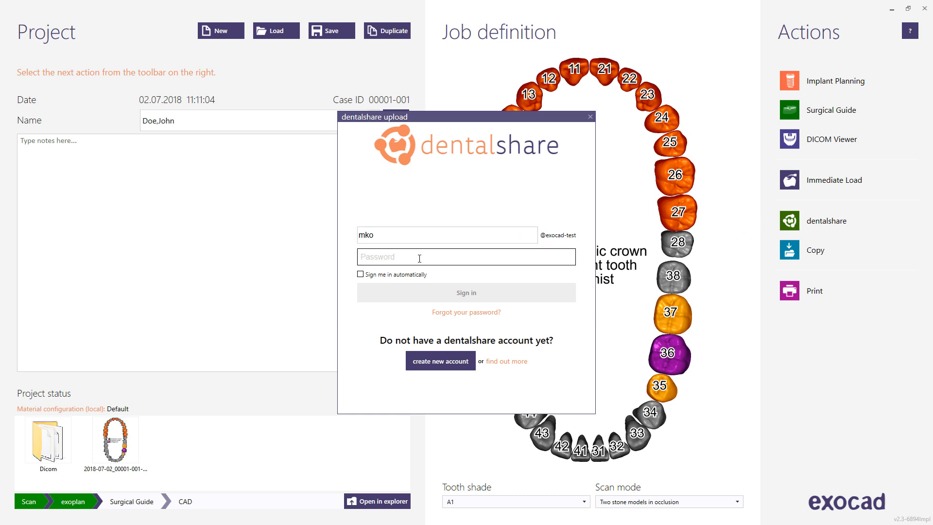
type("•••••••")
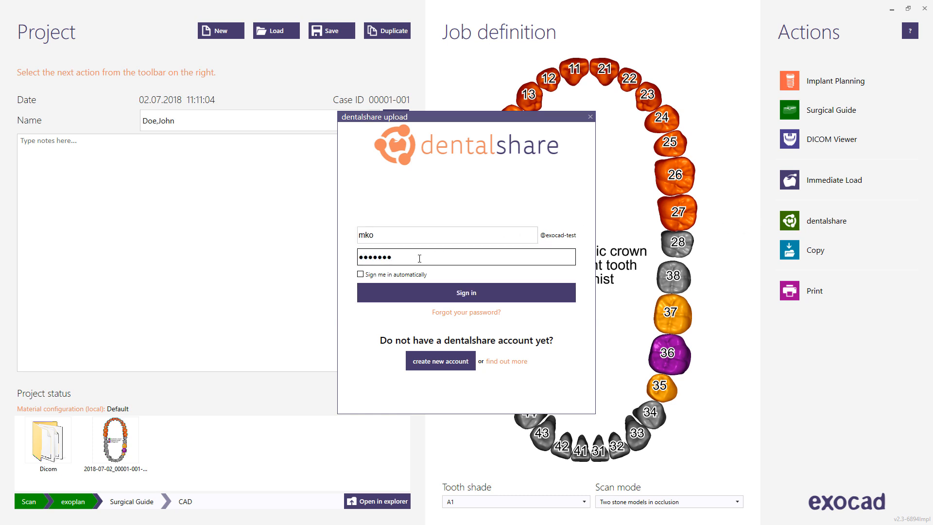
left_click(427, 292)
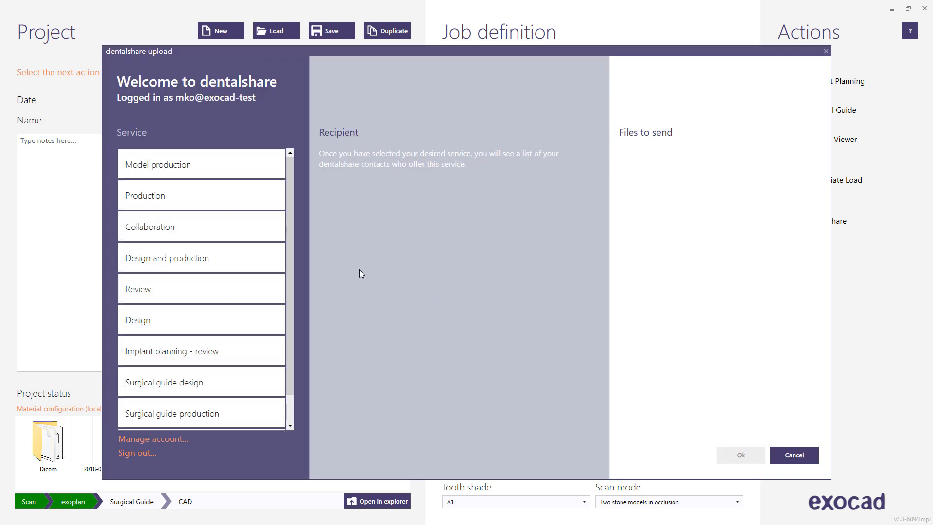
Send the Implant Planning: Design Data files to the demo contact using the Implant planning - review service, checking the included files
left_click(181, 354)
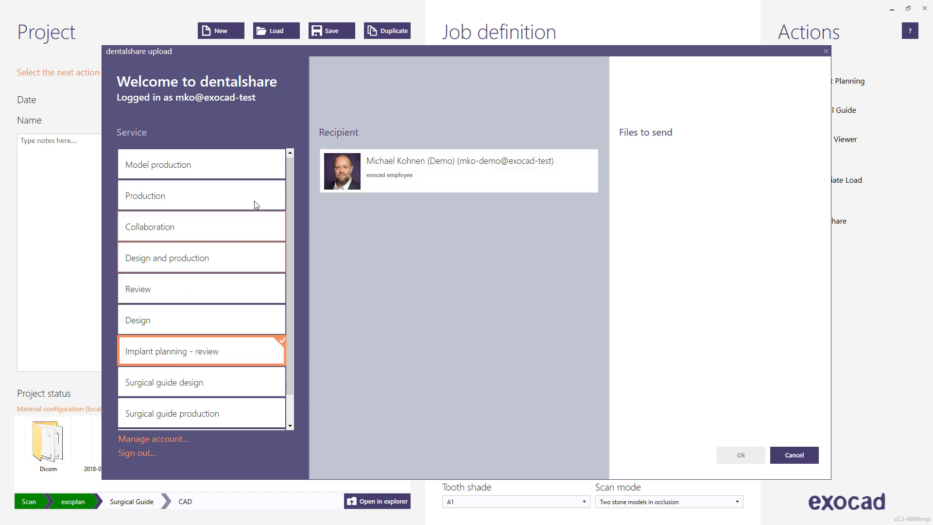
left_click(411, 161)
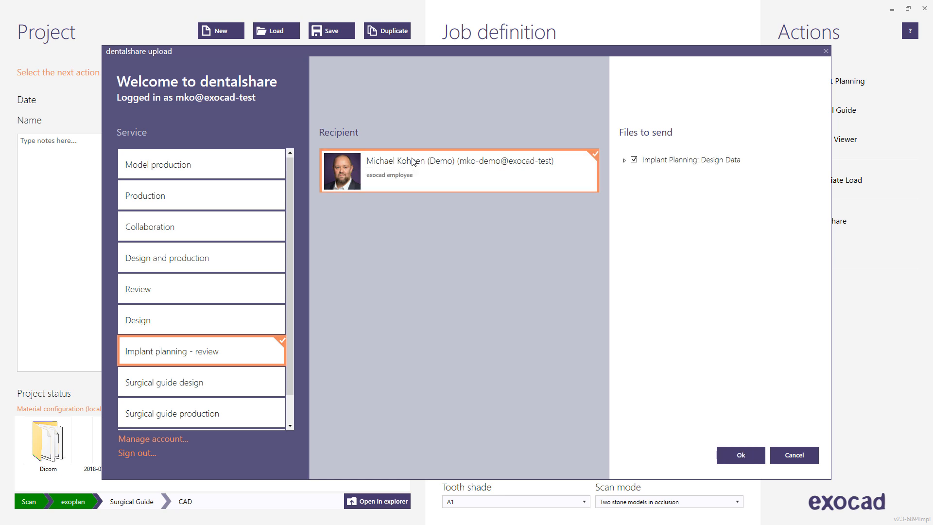
left_click(624, 161)
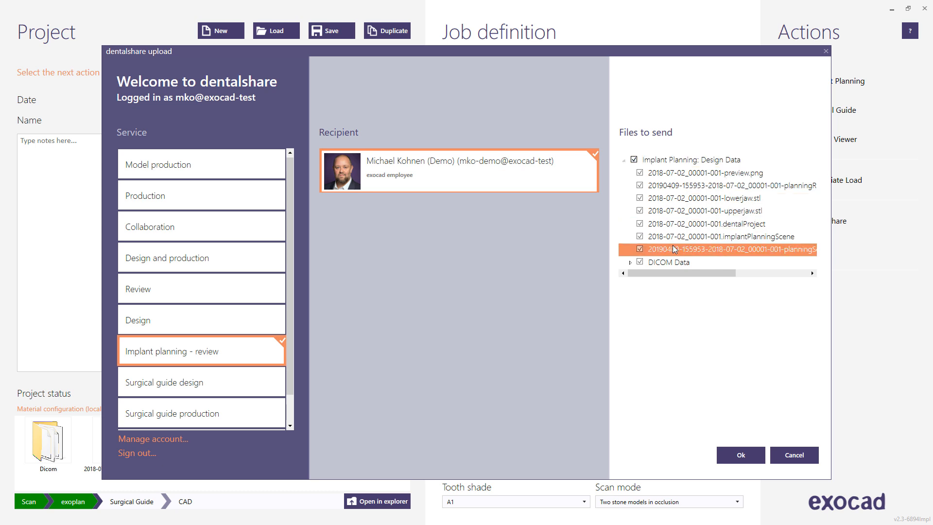
left_click(738, 457)
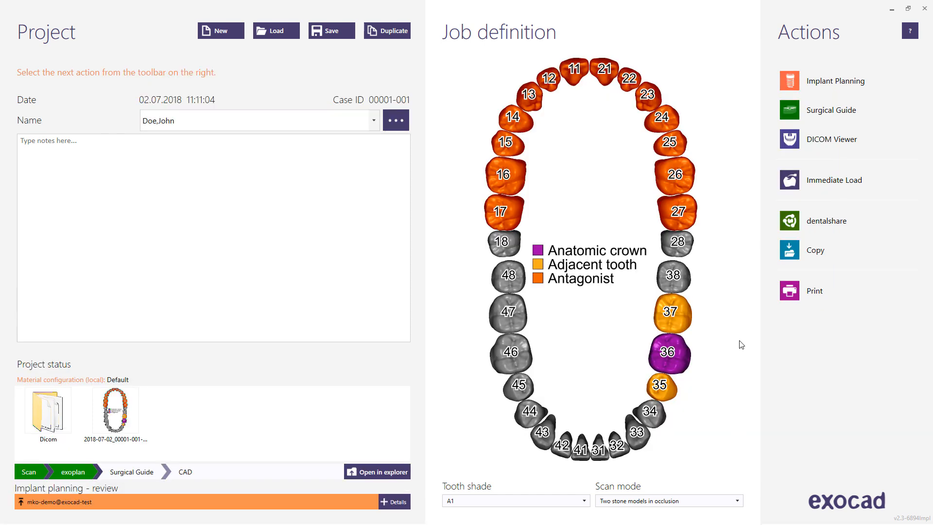
Start the Immediate Load design and import the planned implant positions and tooth setup from the implant planning info file
left_click(810, 181)
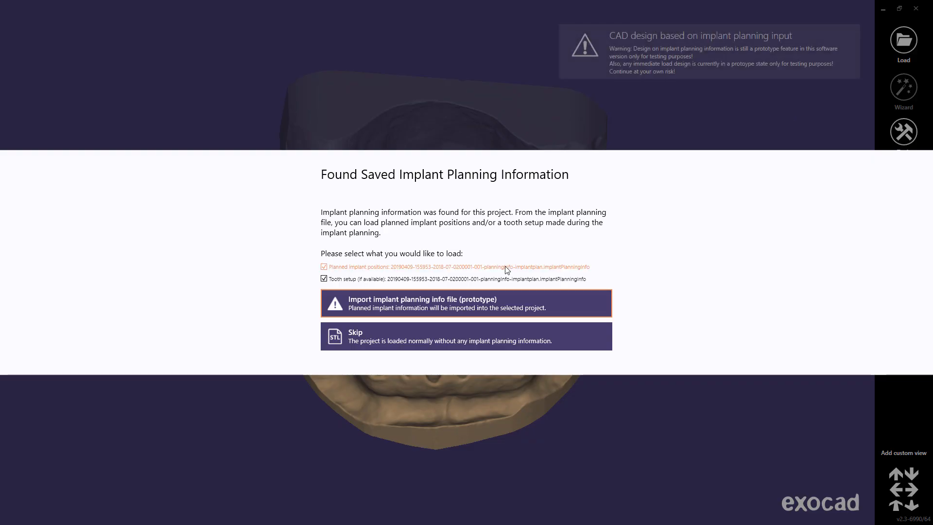
left_click(456, 307)
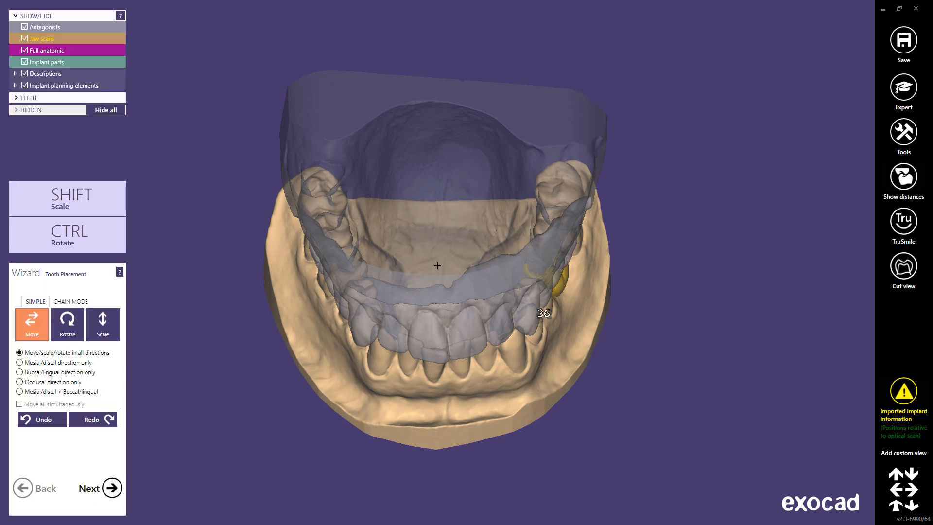
Try moving the tooth 36 crown toward the tongue side with the antagonist hidden, then undo the move and show the antagonist again
middle_click(455, 179, "ctrl")
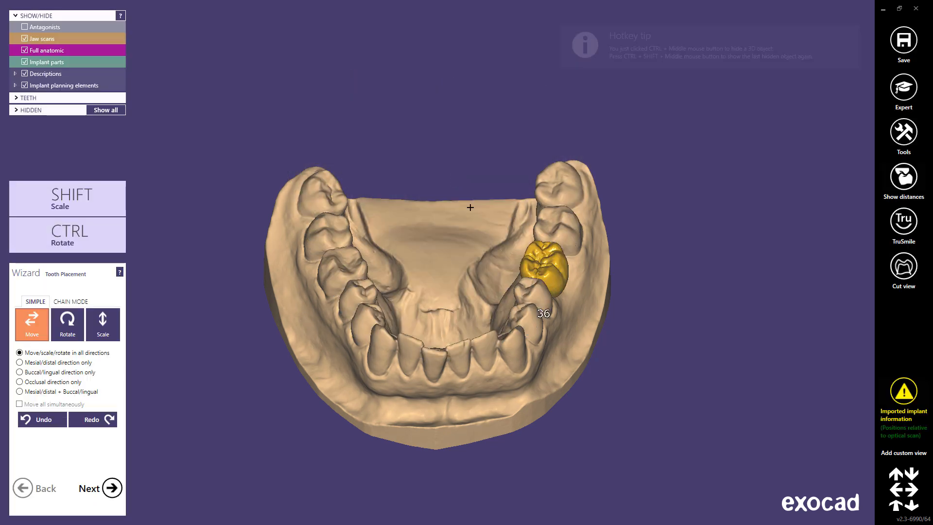
left_click_drag(534, 261, 527, 259)
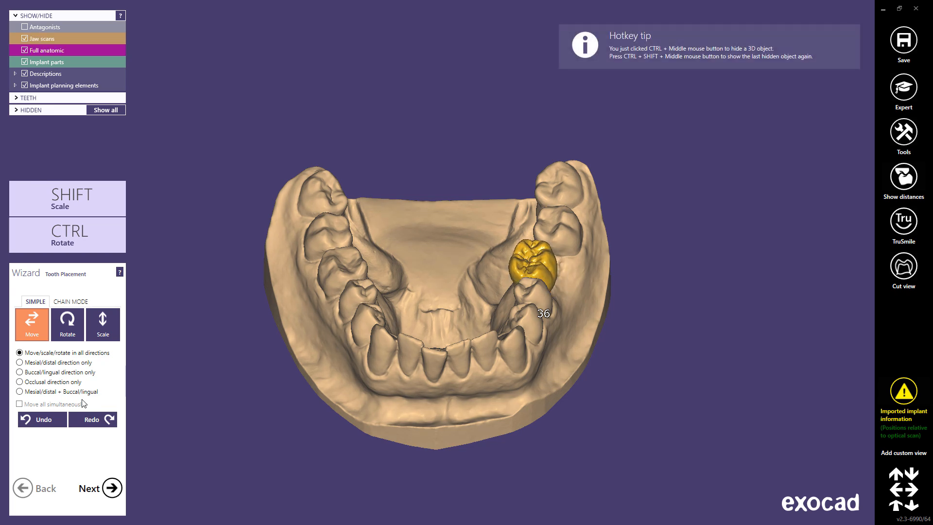
left_click(57, 421)
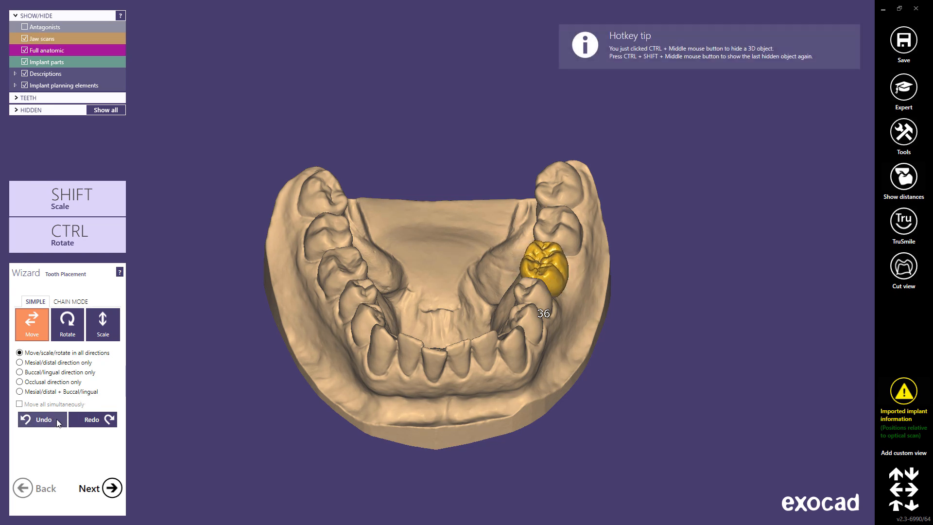
middle_click(364, 154, "ctrl+shift")
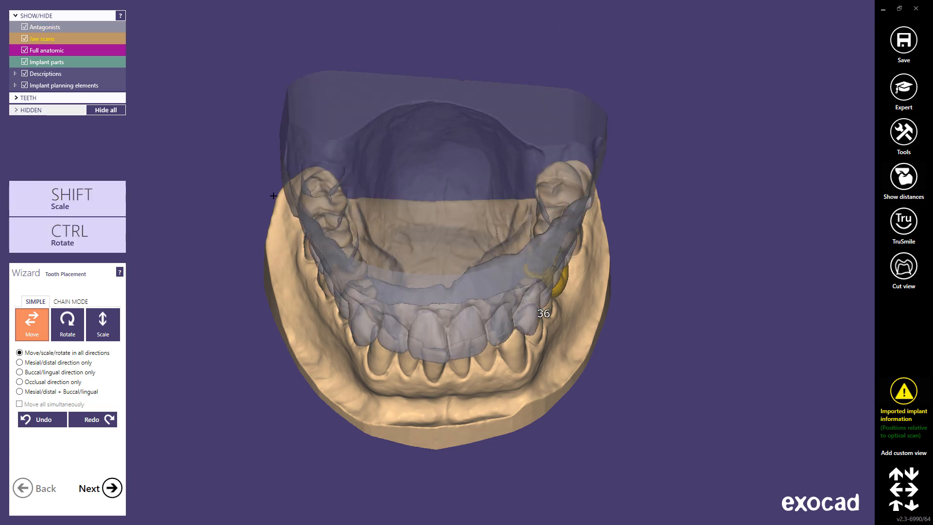
Accept the tooth placement and load the Straumann CARES Abutment - Version 1.0 library as a screw-retained, direct-to-implant connection for tooth 36
left_click(111, 489)
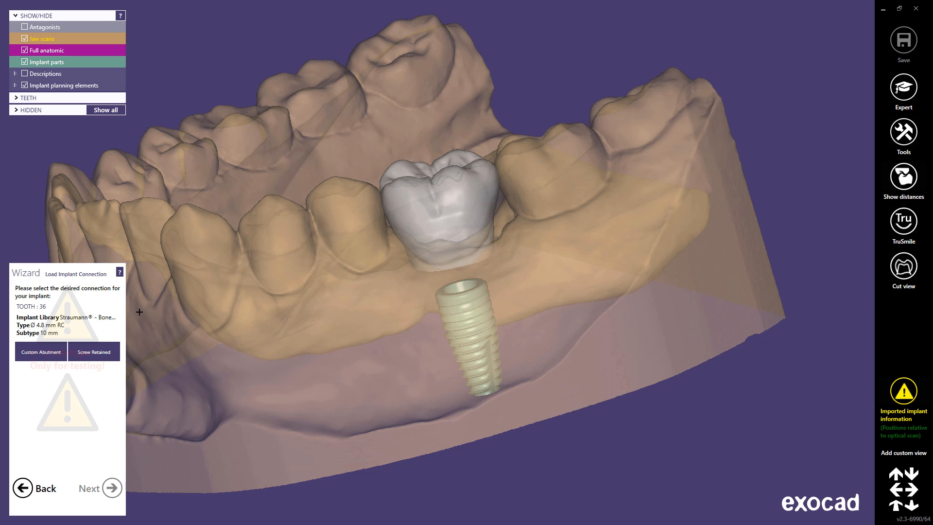
left_click(94, 352)
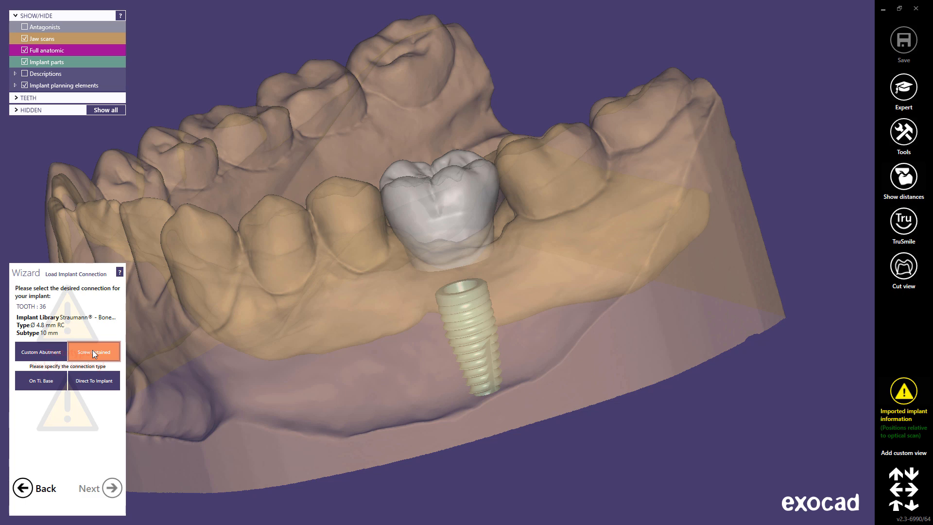
left_click(101, 386)
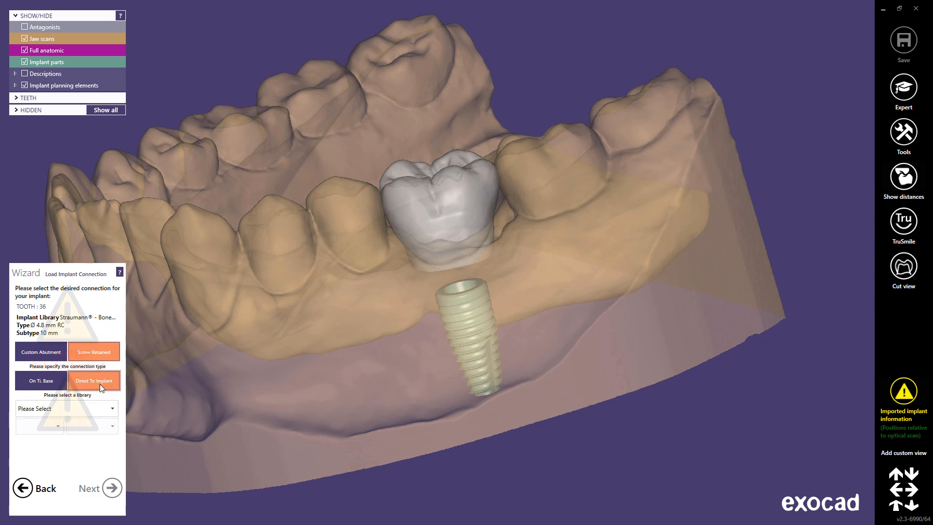
left_click(113, 410)
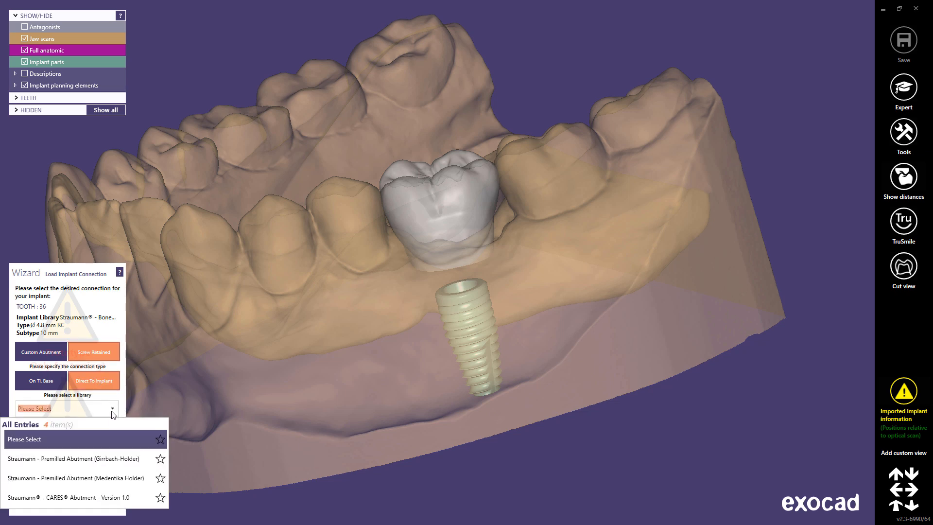
left_click(75, 497)
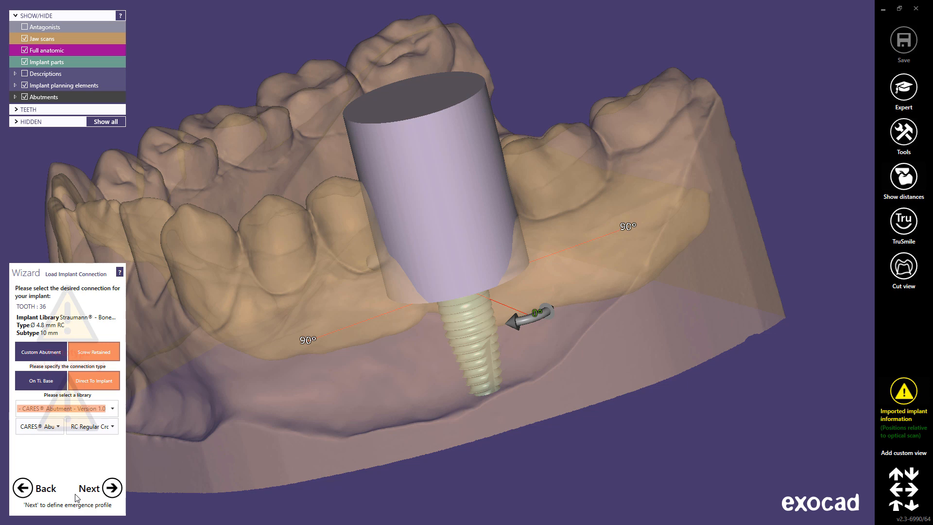
Switch the screw-retained connection to On Ti. Base with the Straumann Cementable Crown - Version 1.0 library and view it on the implant
left_click(45, 382)
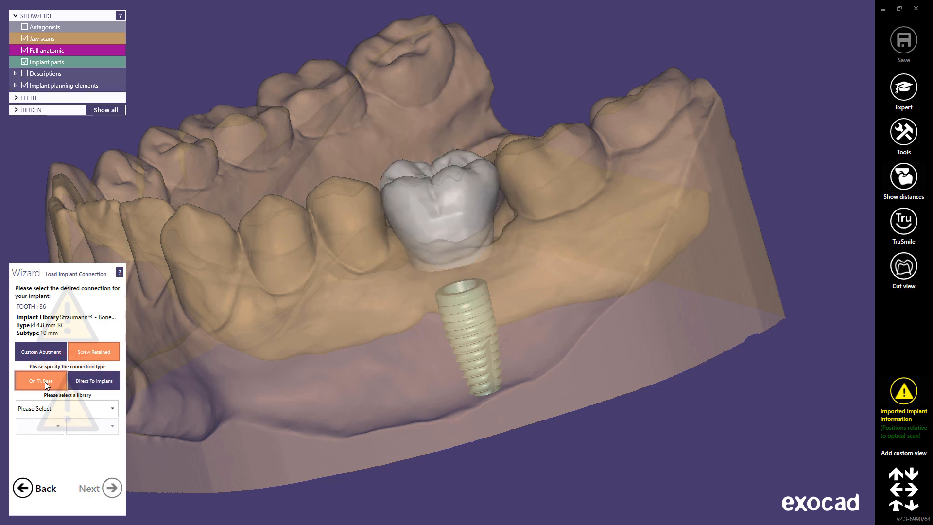
left_click(112, 410)
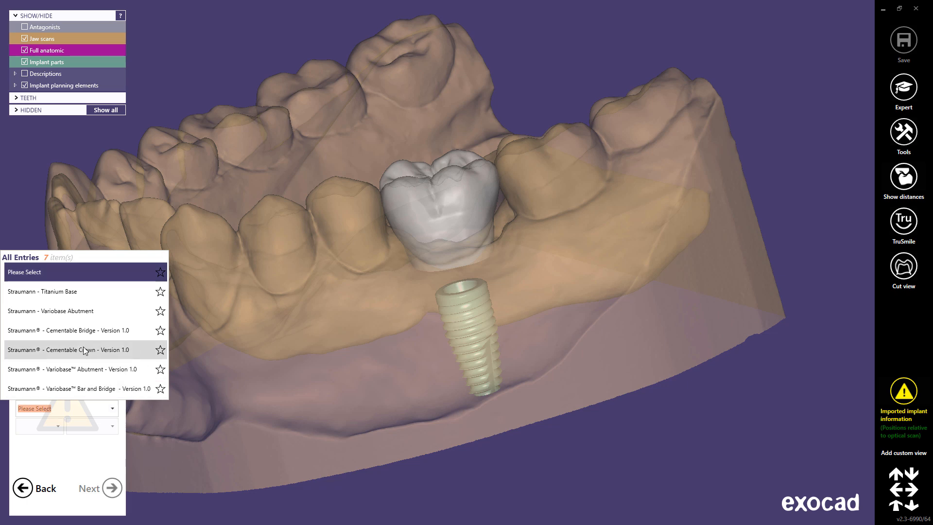
left_click(85, 350)
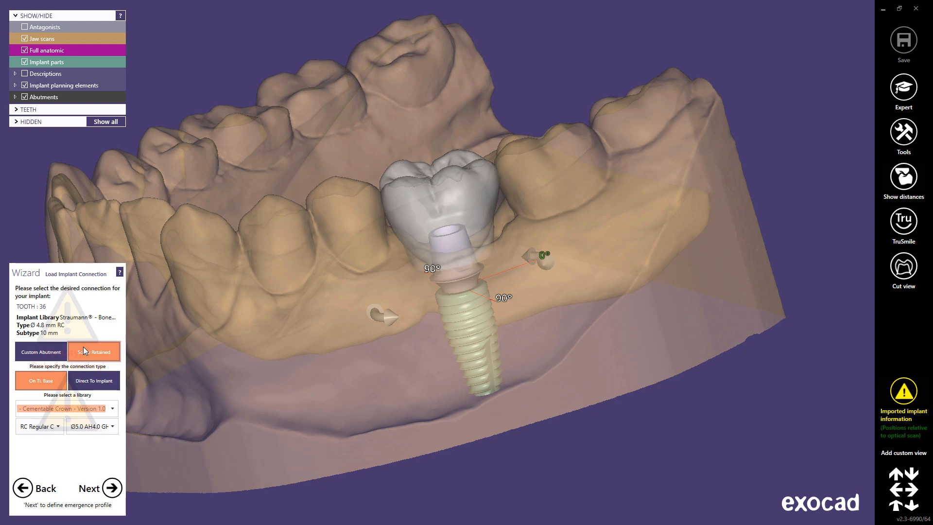
mouse_move(334, 321)
right_mouse_down()
mouse_move(297, 318)
mouse_move(325, 319)
right_mouse_up()
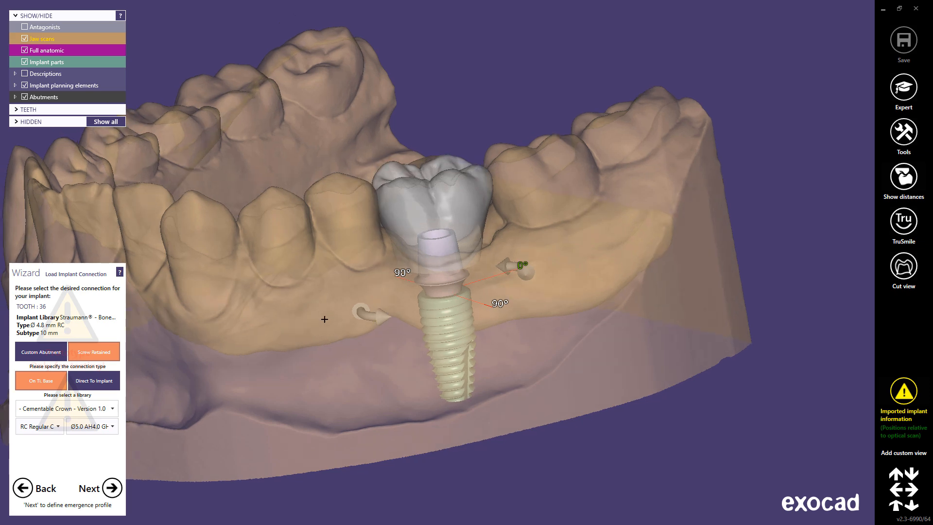
Change the tooth 36 connection to a custom abutment on a Ti. base using the Straumann - Variobase Abutment library
left_click(41, 352)
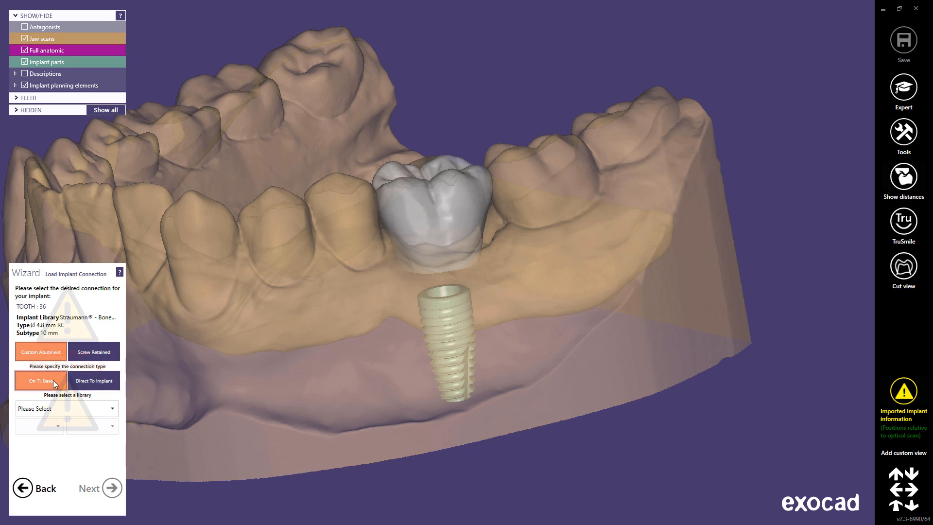
left_click(113, 409)
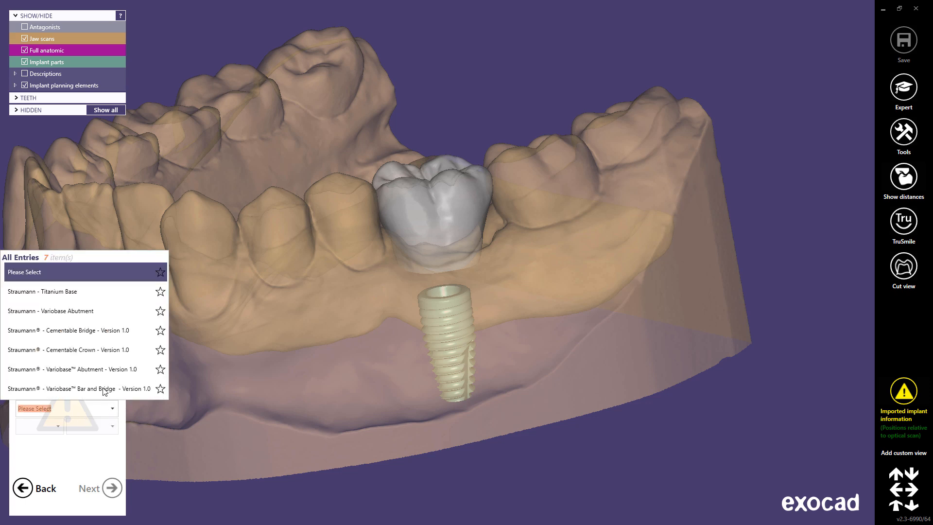
left_click(81, 312)
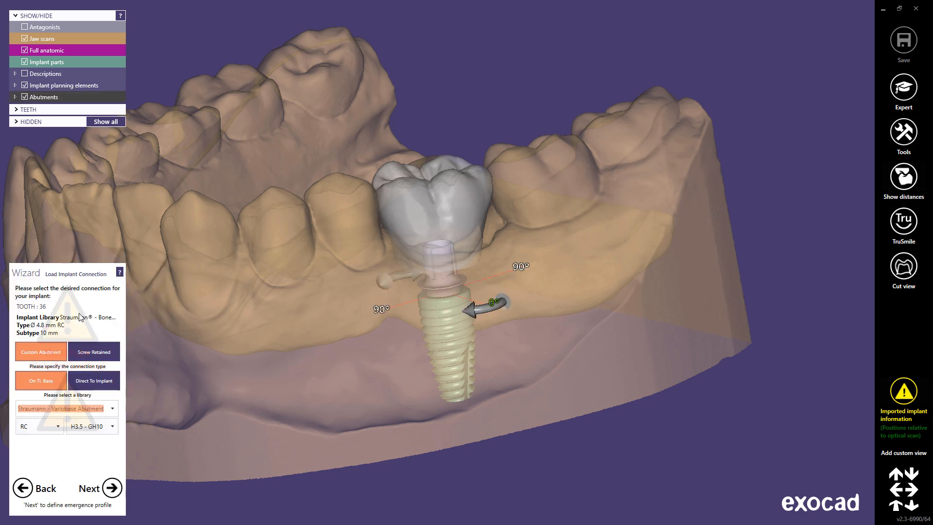
Switch the Variobase abutment to H3.5 - GH20 and back to H3.5 - GH10, with the full anatomic crown hidden to inspect the connection
left_click(112, 427)
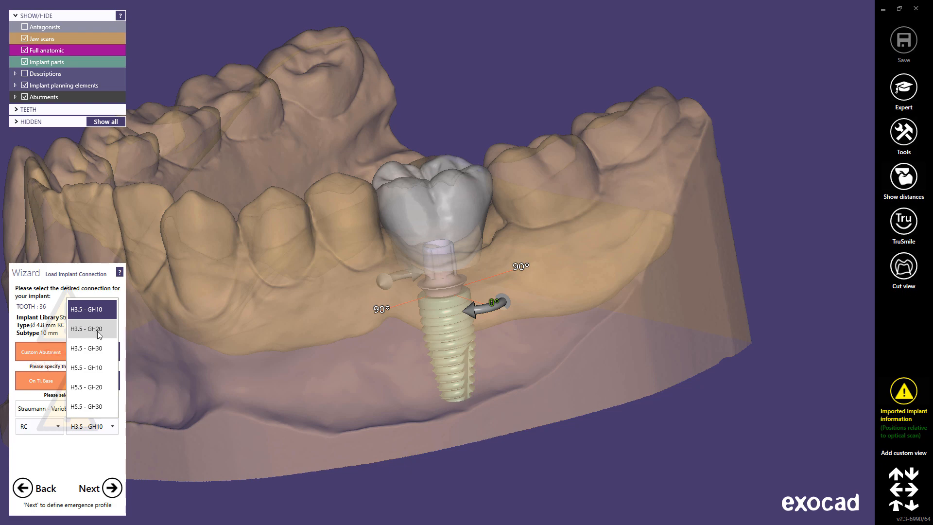
left_click(100, 334)
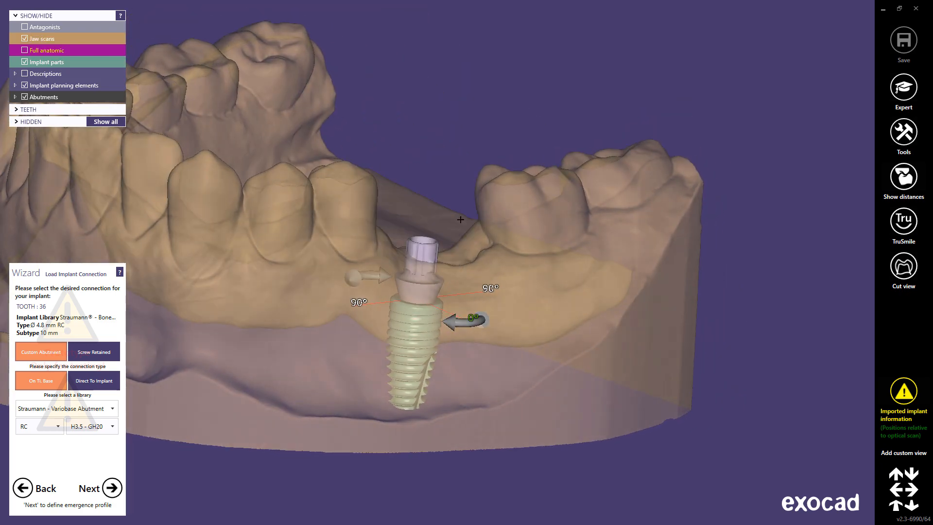
middle_click(430, 250, "ctrl")
right_click_drag(429, 249, 432, 265)
scroll(459, 178, "up", 4)
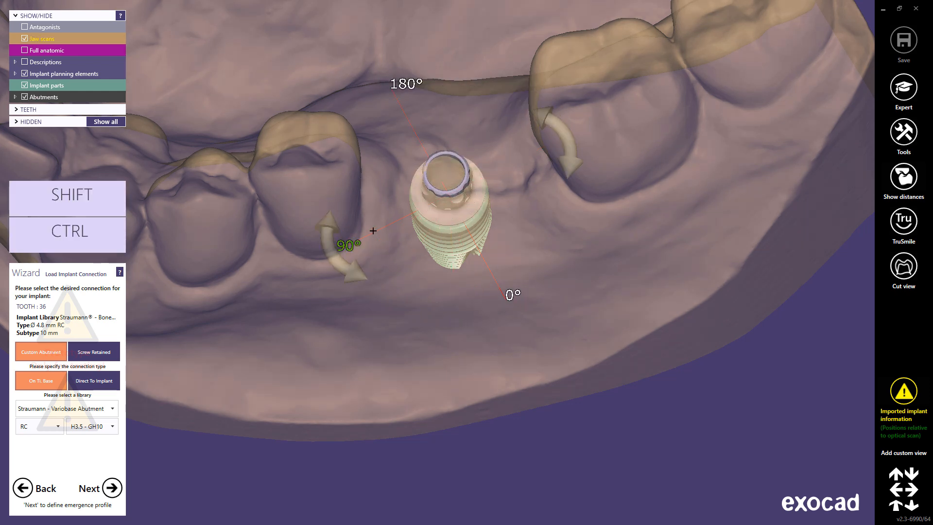
Change the Variobase abutment to H3.5 - GH20, view it with the full anatomic crown shown, and accept the implant connection
left_click(457, 190, "ctrl")
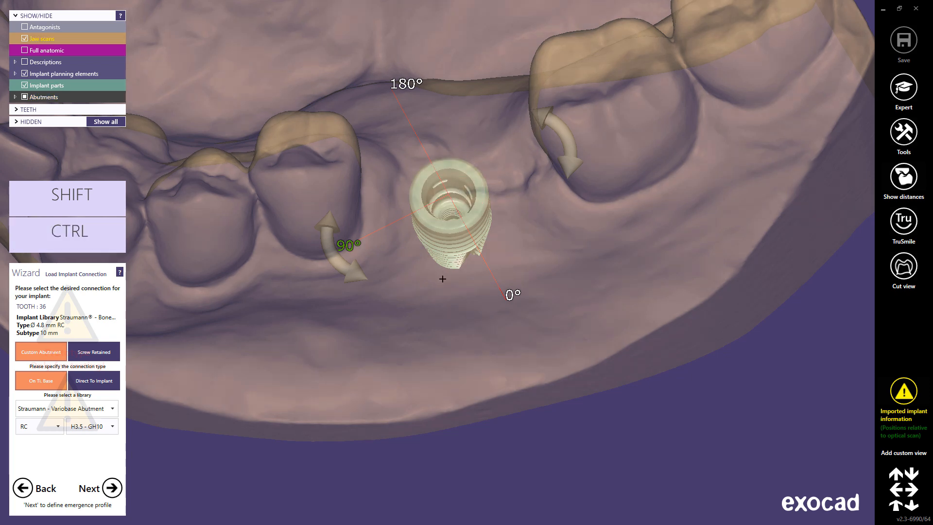
right_click_drag(414, 317, 414, 318)
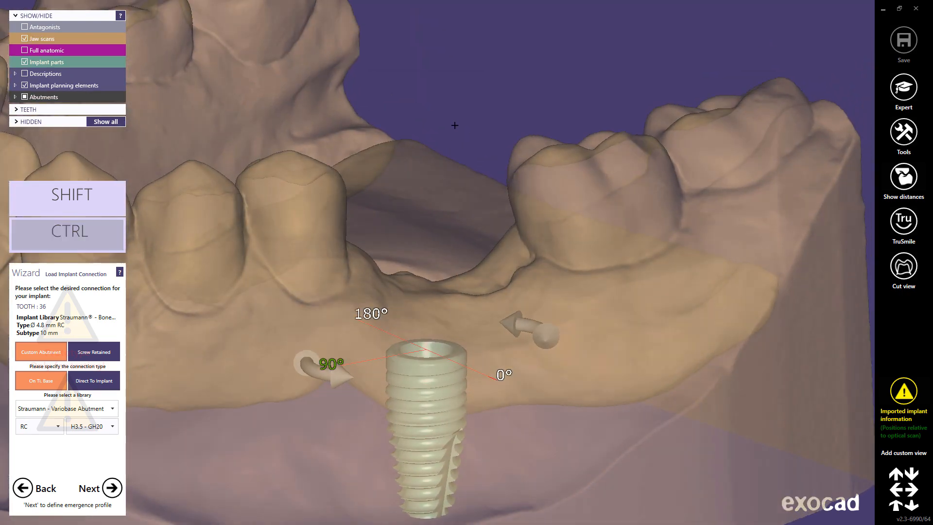
left_click(455, 125, "ctrl+shift")
left_click(455, 125, "ctrl+shift")
scroll(441, 209, "down", 4)
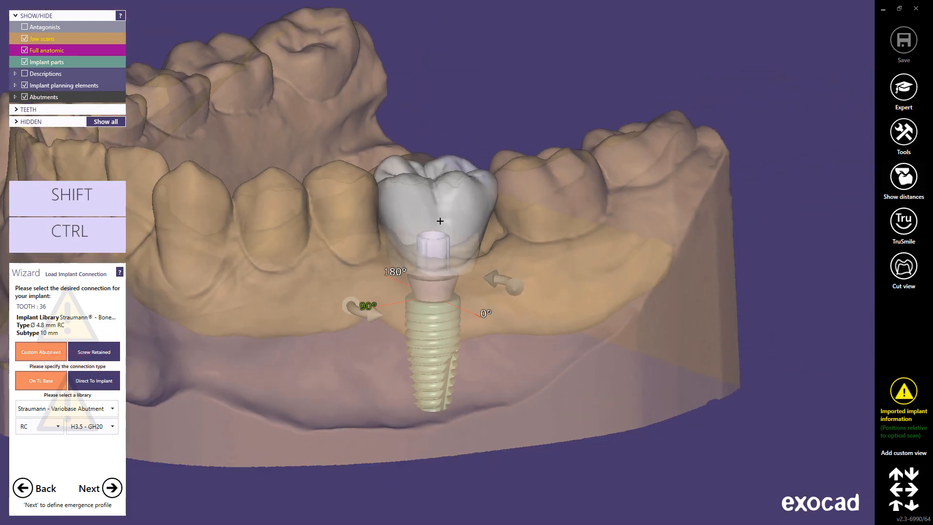
right_click_drag(437, 273, 438, 279)
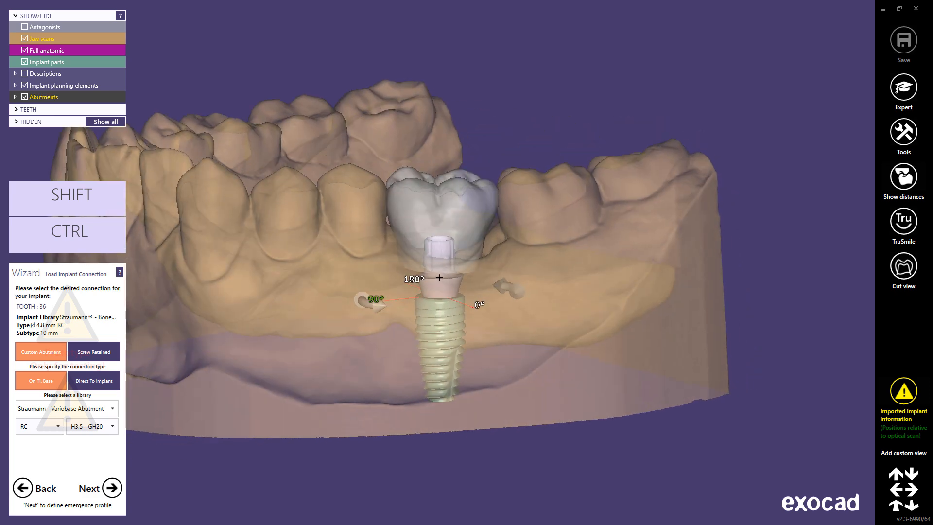
left_click(113, 488)
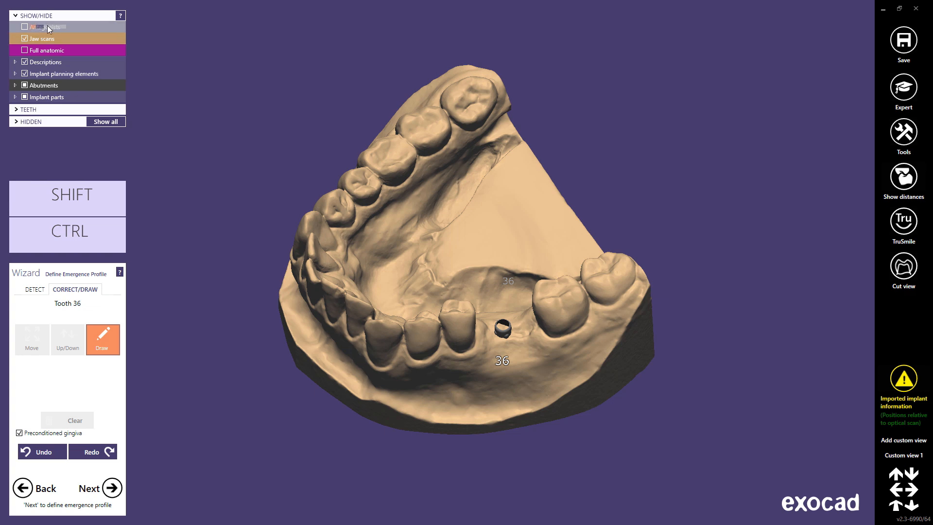
Show the full anatomic crown, draw a closed emergence profile line around the tooth 36 implant within the crown outline, and accept it
left_click(48, 52)
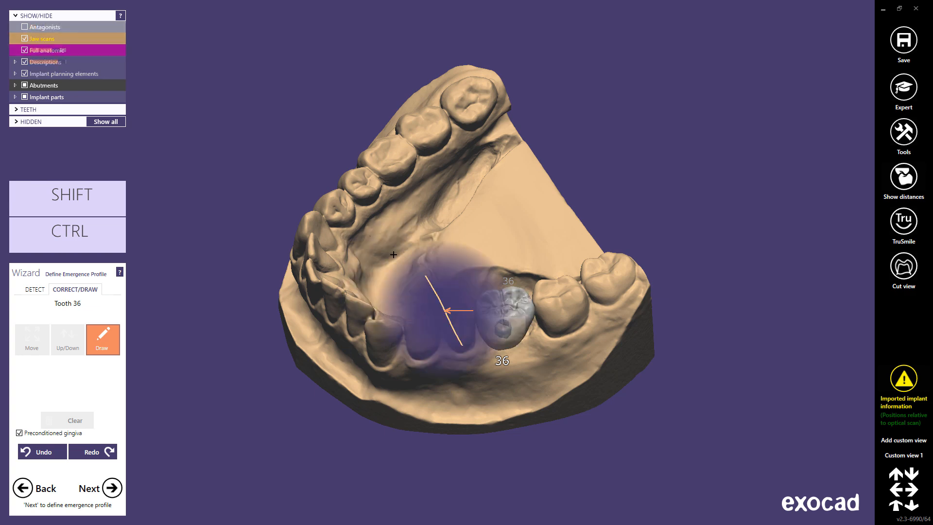
middle_click_drag(588, 391, 500, 311)
right_click_drag(542, 357, 459, 276)
scroll(421, 233, "up", 5)
scroll(449, 258, "up", 2)
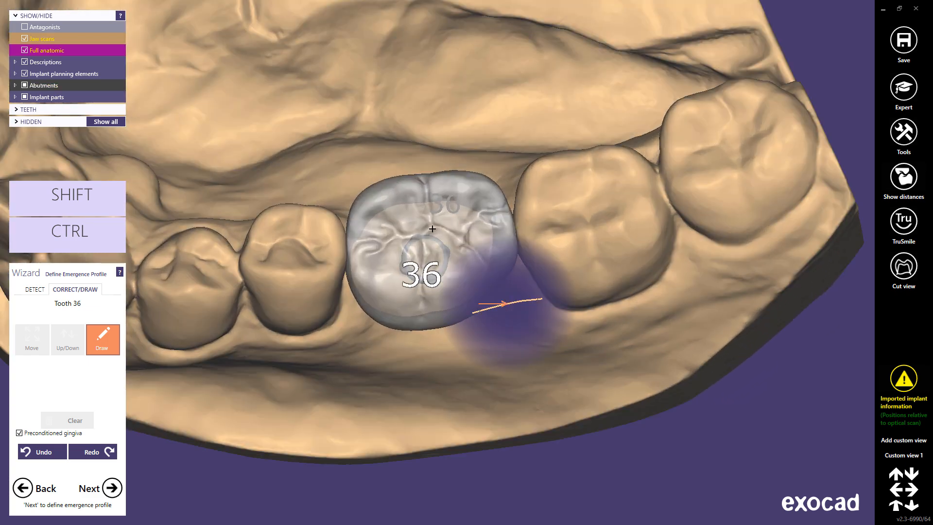
right_click_drag(431, 232, 432, 227)
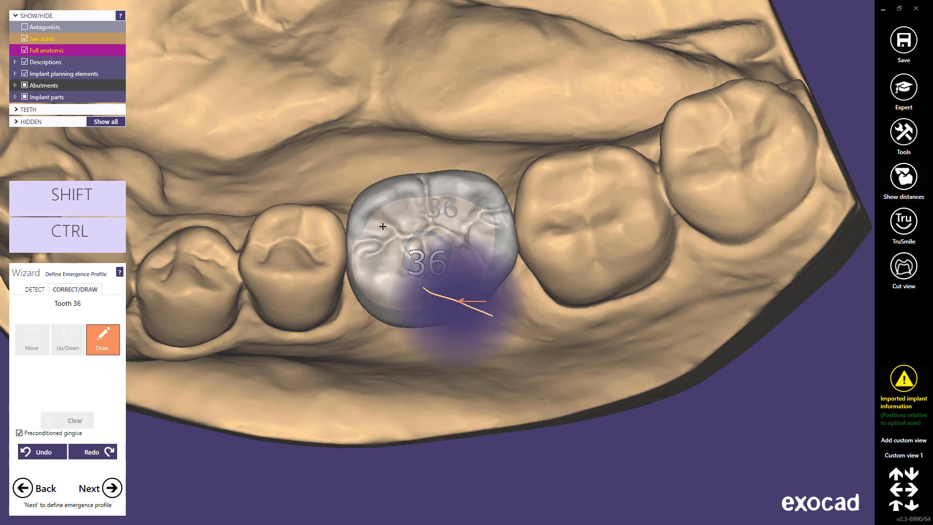
mouse_move(383, 226)
left_mouse_down()
mouse_move(445, 209)
mouse_move(479, 227)
left_mouse_up()
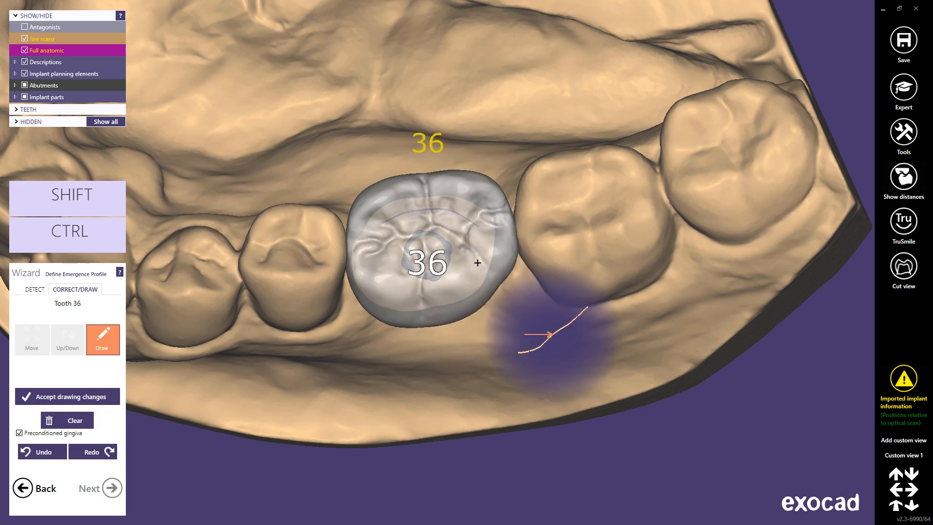
mouse_move(477, 262)
left_mouse_down()
mouse_move(459, 288)
mouse_move(385, 295)
left_mouse_up()
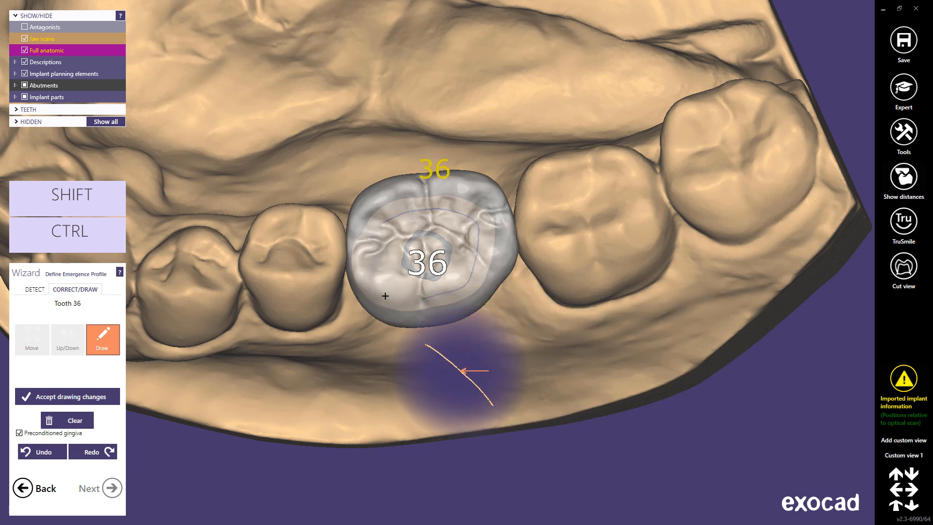
double_click(372, 255)
right_click_drag(392, 283, 392, 276)
scroll(392, 277, "down", 3)
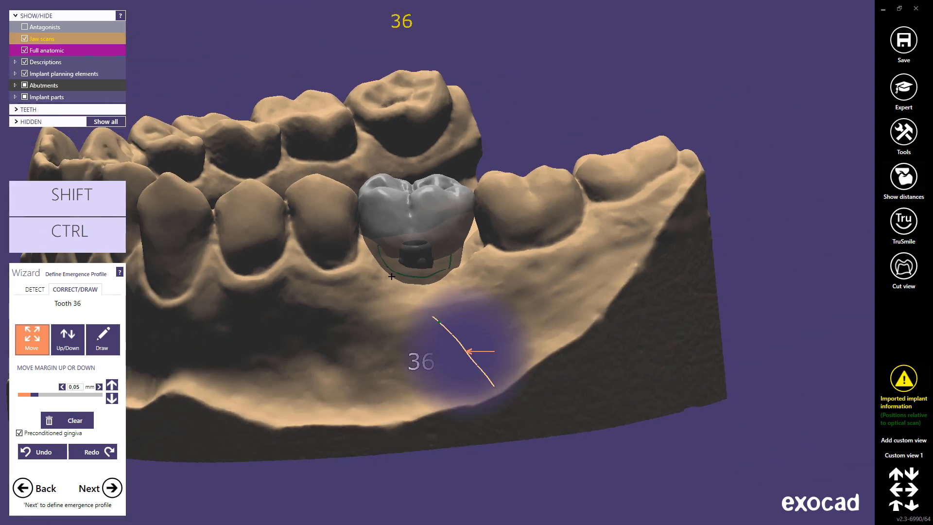
left_click(112, 488)
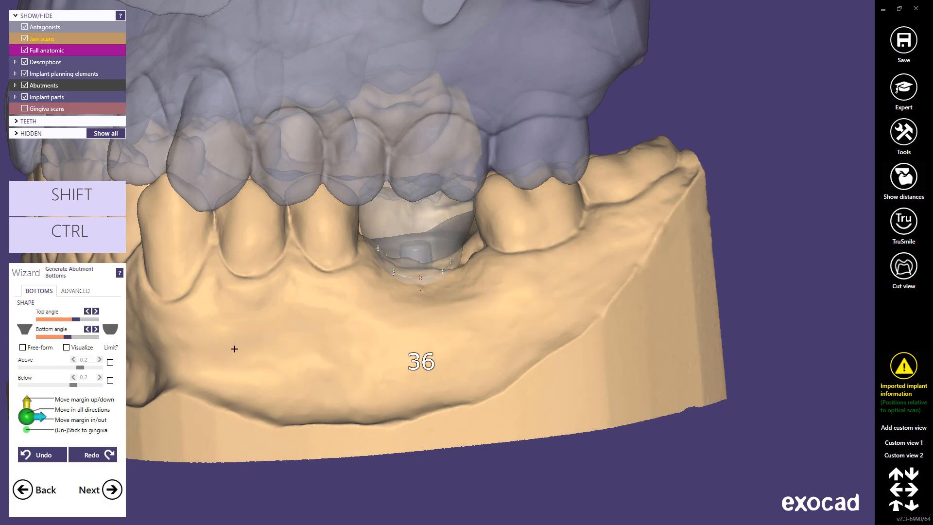
Hide the antagonists and make the jaw scan transparent to inspect the abutment bottom and its margin above the implant
scroll(553, 115, "down", 5, "ctrl")
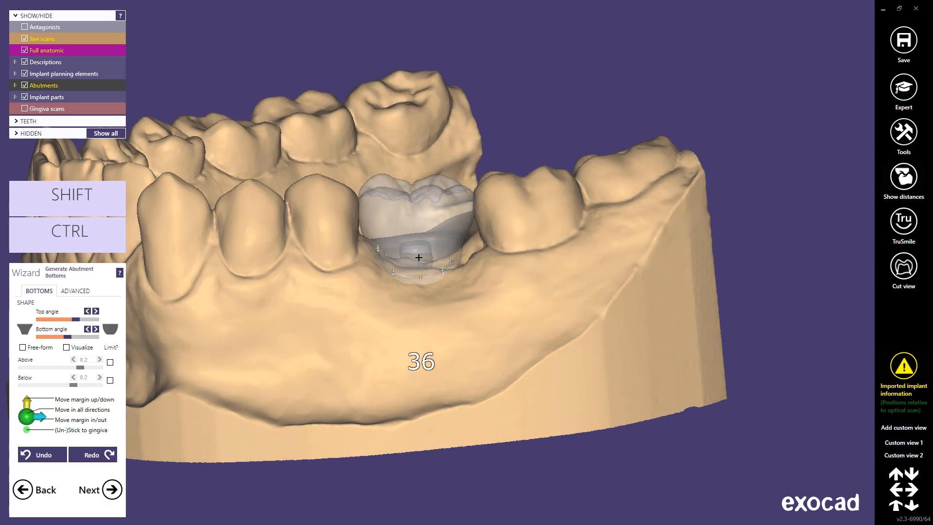
right_click_drag(417, 259, 491, 211)
scroll(445, 212, "up", 4)
scroll(444, 212, "up", 2)
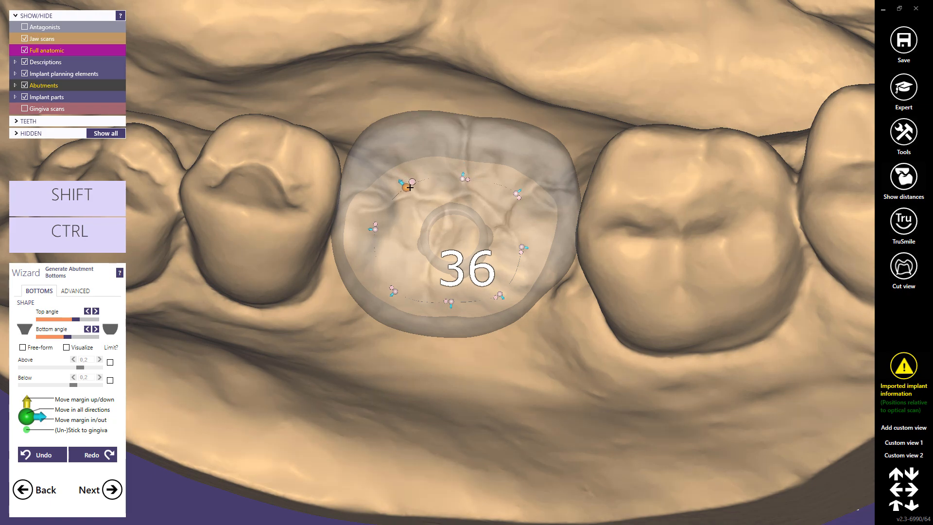
right_click_drag(410, 187, 465, 361)
middle_click(447, 321, "shift")
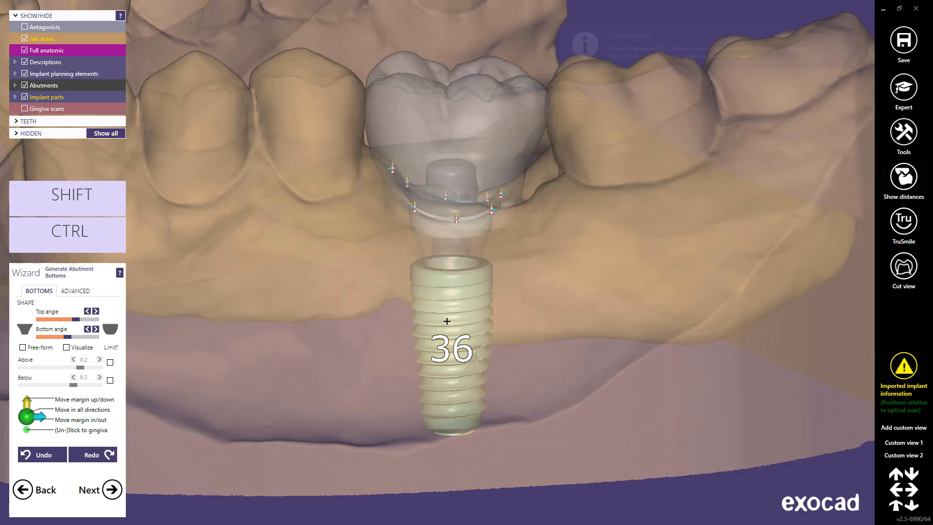
right_click_drag(442, 305, 443, 304)
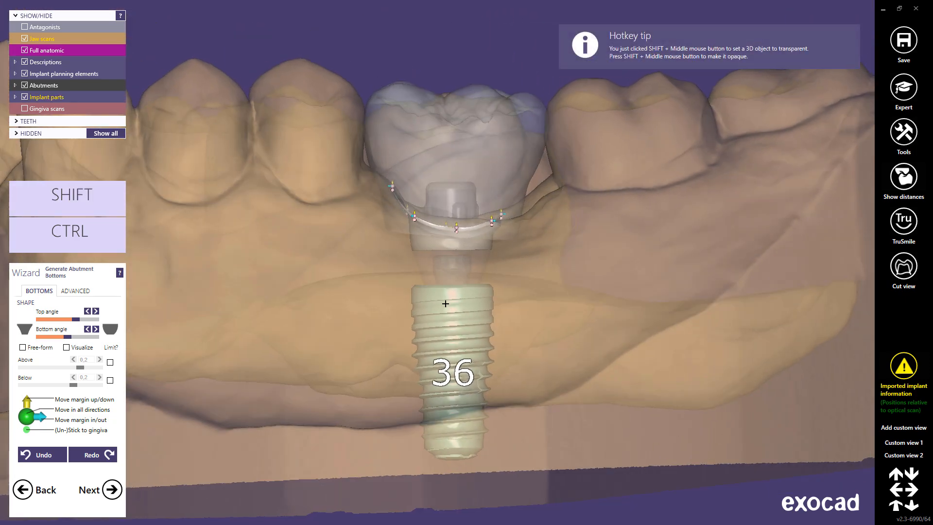
Try the wider bottom shape for the abutment, reduce its bottom angle slightly, and accept the abutment bottom
left_click(110, 331)
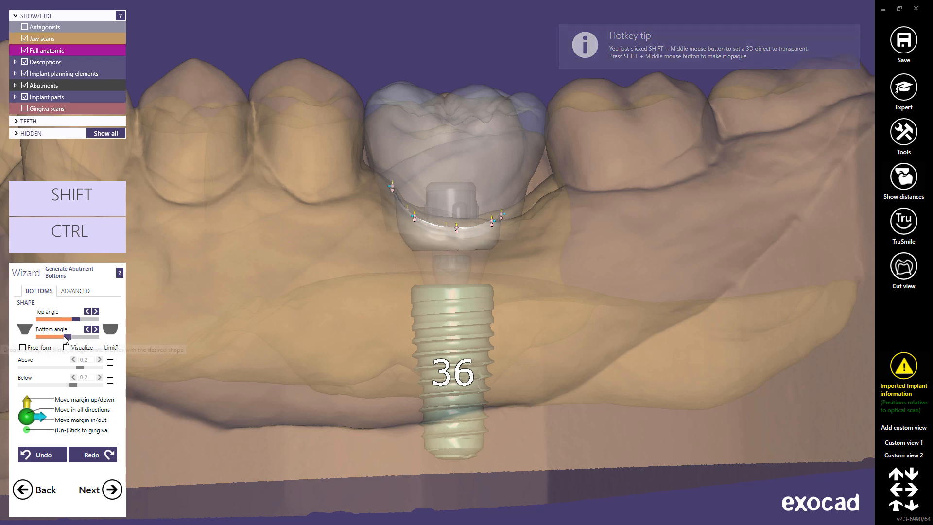
left_click_drag(96, 337, 90, 337)
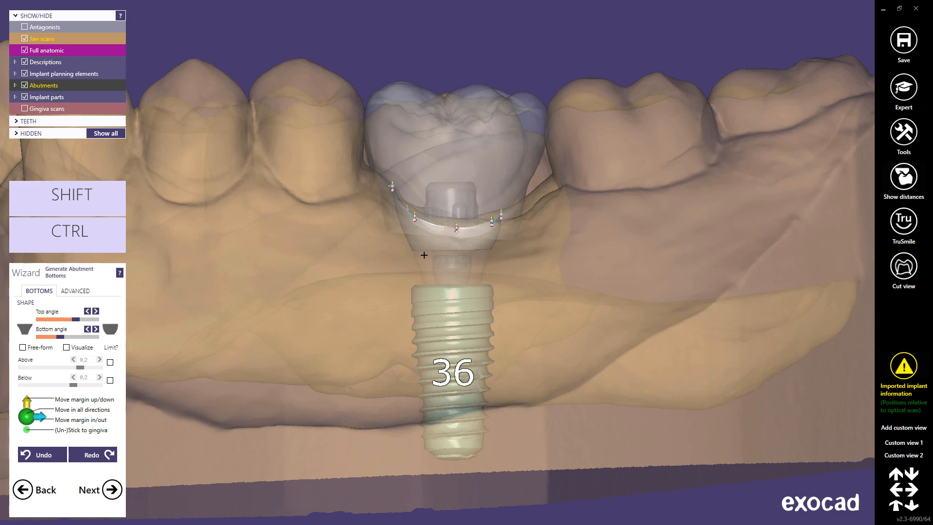
right_click_drag(424, 254, 409, 258)
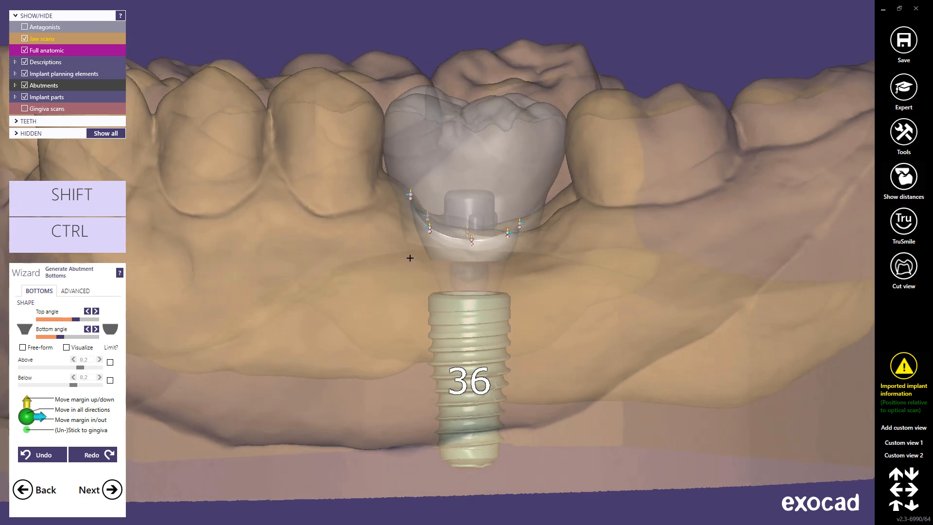
left_click(114, 495)
left_click(114, 495)
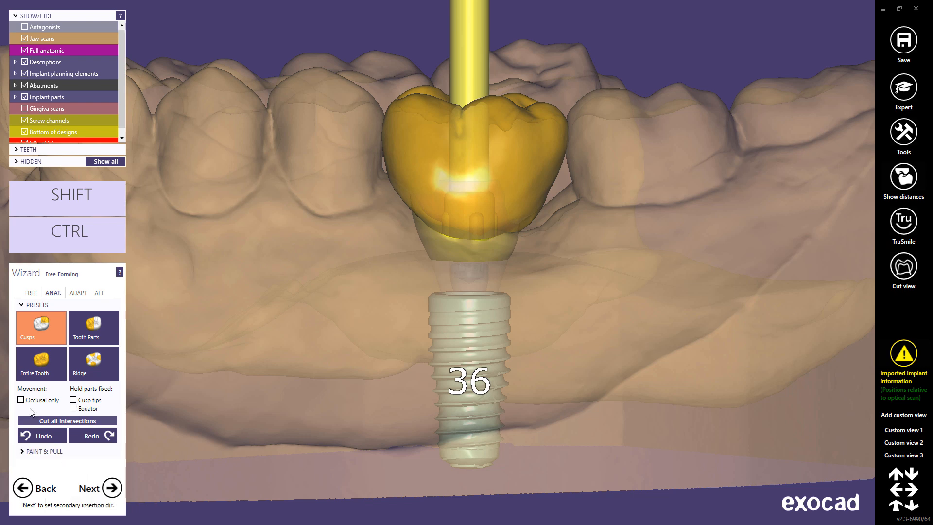
Cut the crown's intersections with the adjacent teeth at 0 mm and with the antagonists at a distance of 0.5 mm
left_click(77, 293)
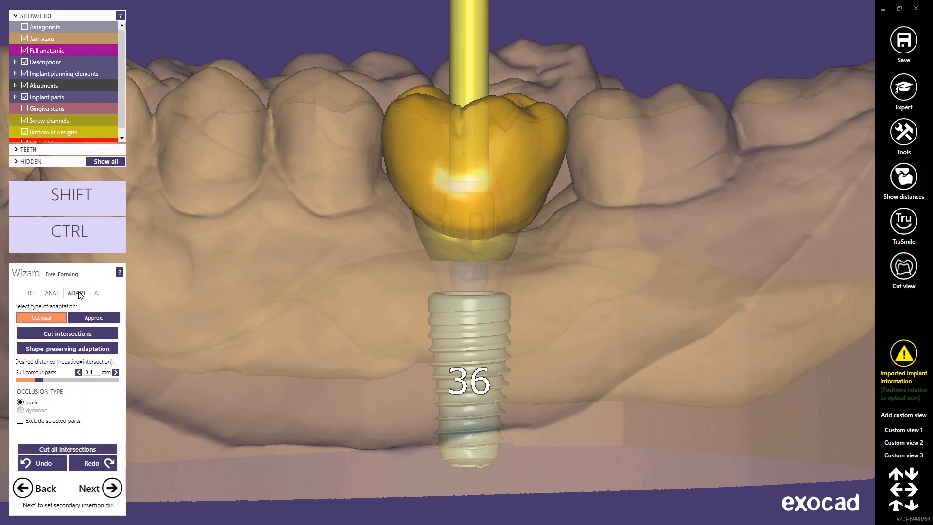
left_click(94, 320)
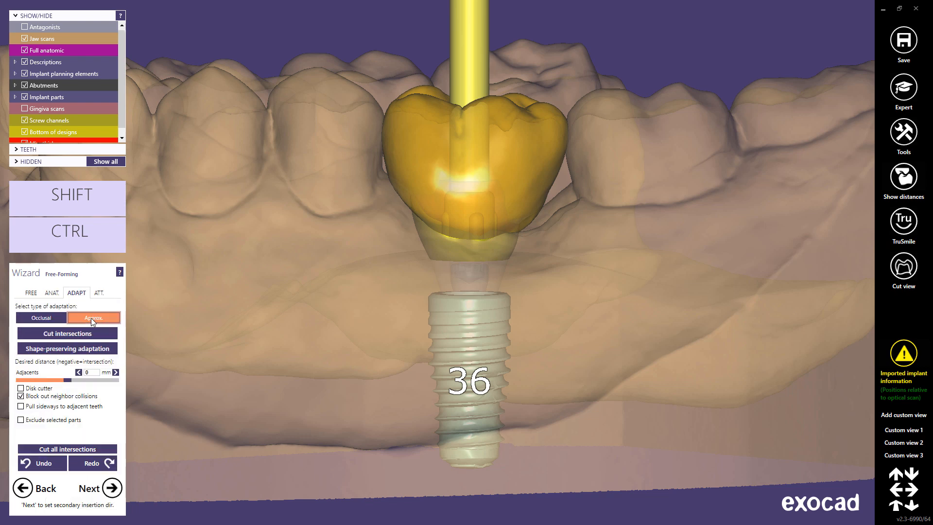
left_click(58, 448)
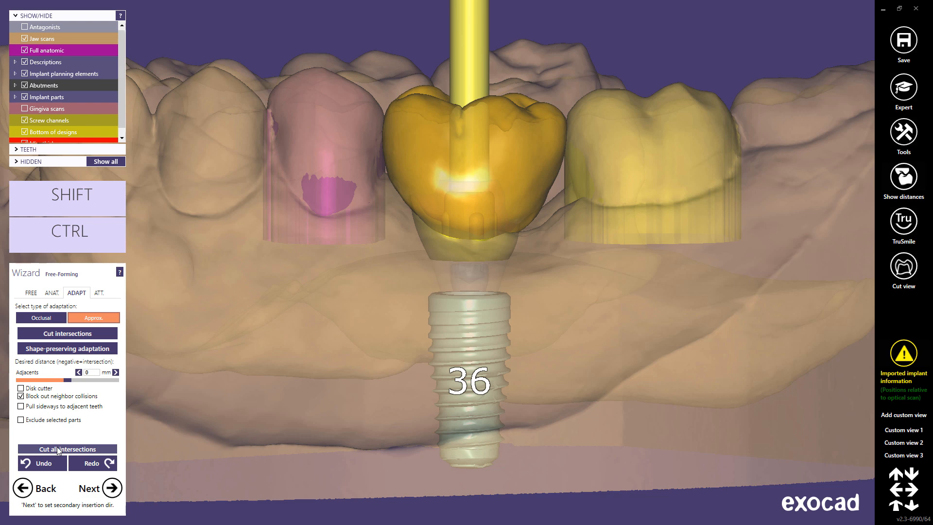
left_click(39, 318)
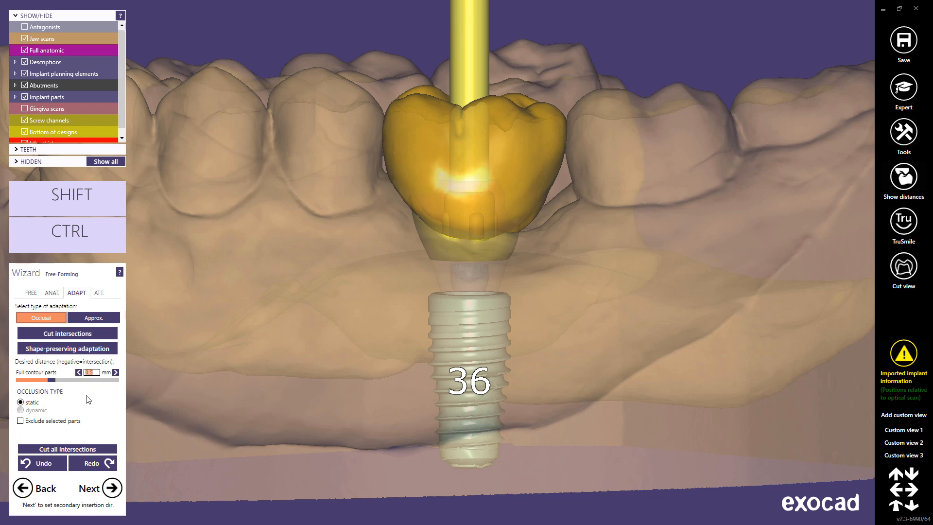
left_click(56, 334)
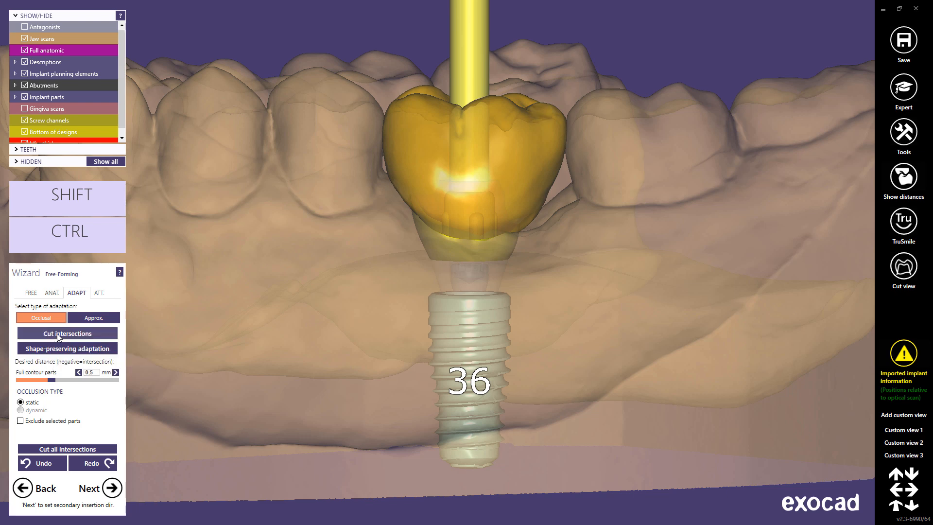
Hide the jaw scan, flatten the lower surfaces of the crown all around above the abutment with Smooth/Flatten, and accept the free-formed shape
left_click(31, 292)
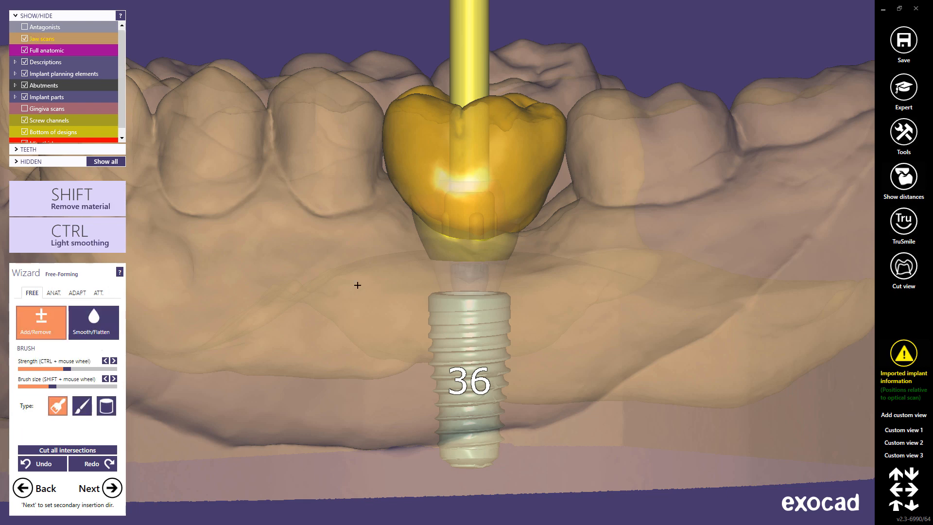
middle_click(654, 308, "ctrl")
right_click_drag(516, 259, 534, 246)
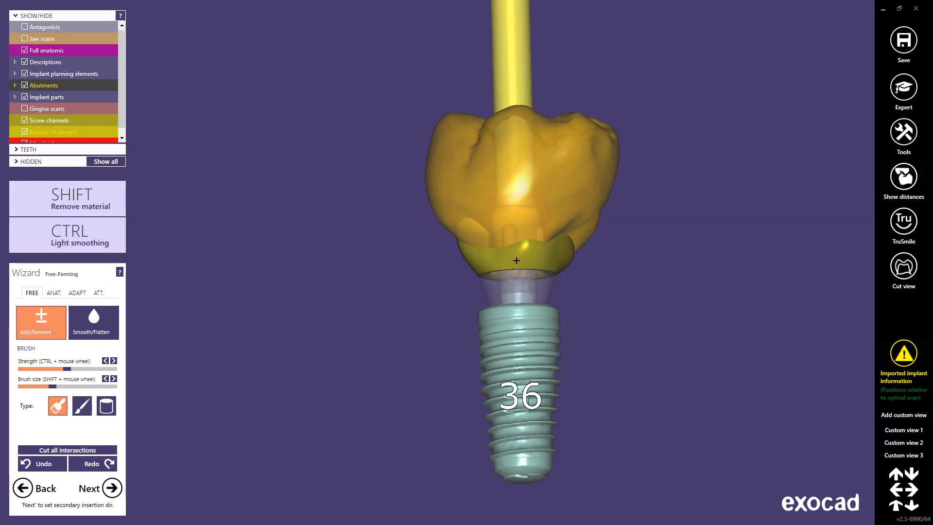
scroll(536, 242, "up", 3)
left_click(94, 325)
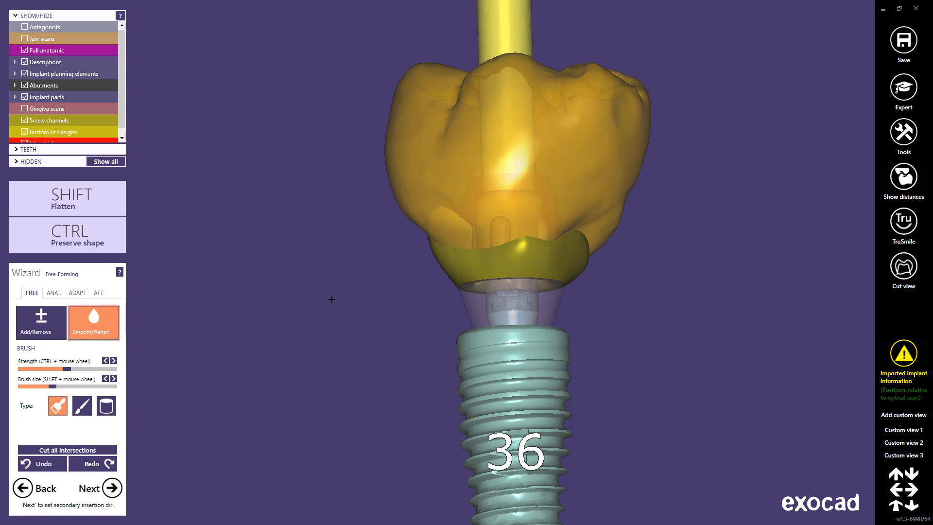
left_click_drag(576, 219, 558, 225, "shift")
right_click_drag(558, 224, 602, 221)
left_click_drag(616, 210, 663, 238, "shift")
right_click_drag(663, 238, 640, 247)
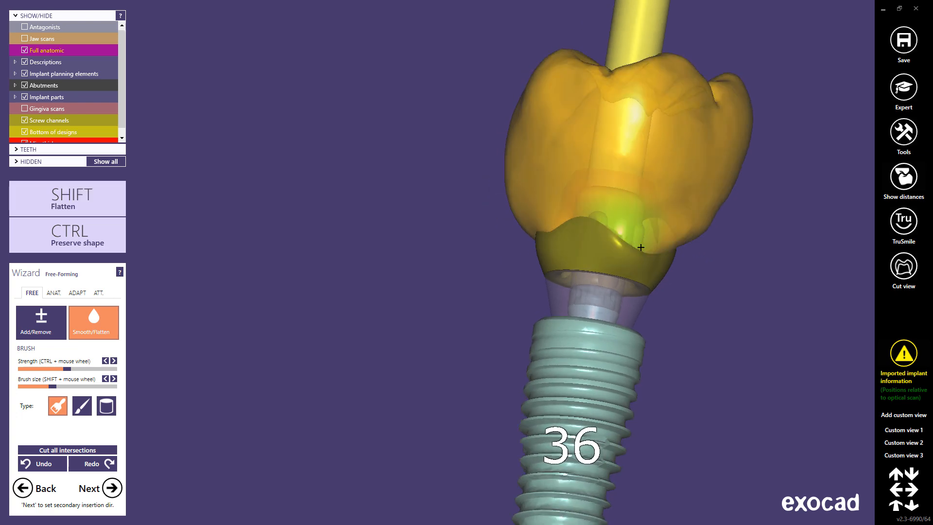
mouse_move(641, 247)
left_mouse_down("shift")
mouse_move(643, 235)
mouse_move(685, 225)
left_mouse_up("shift")
right_click_drag(685, 225, 577, 256)
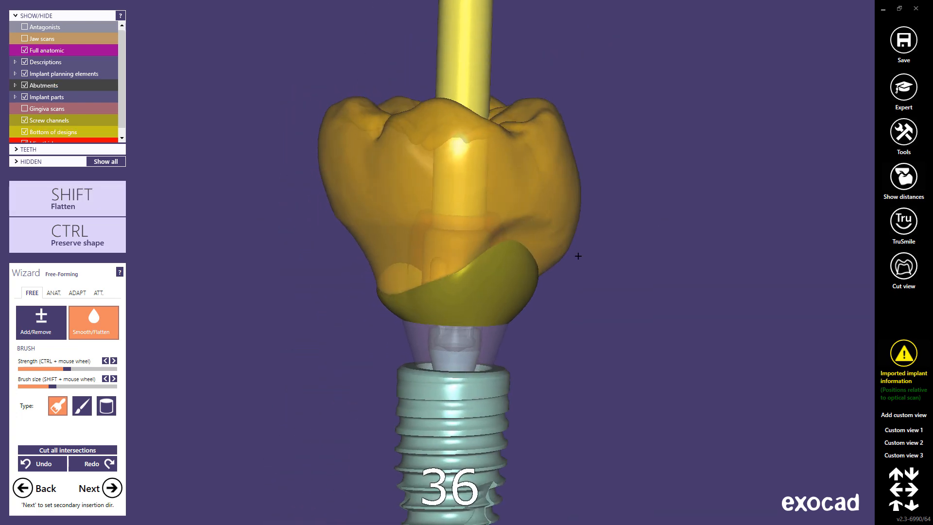
mouse_move(578, 256)
left_mouse_down("shift")
mouse_move(502, 235)
mouse_move(568, 287)
left_mouse_up("shift")
mouse_move(569, 287)
right_mouse_down()
mouse_move(544, 273)
mouse_move(566, 276)
right_mouse_up()
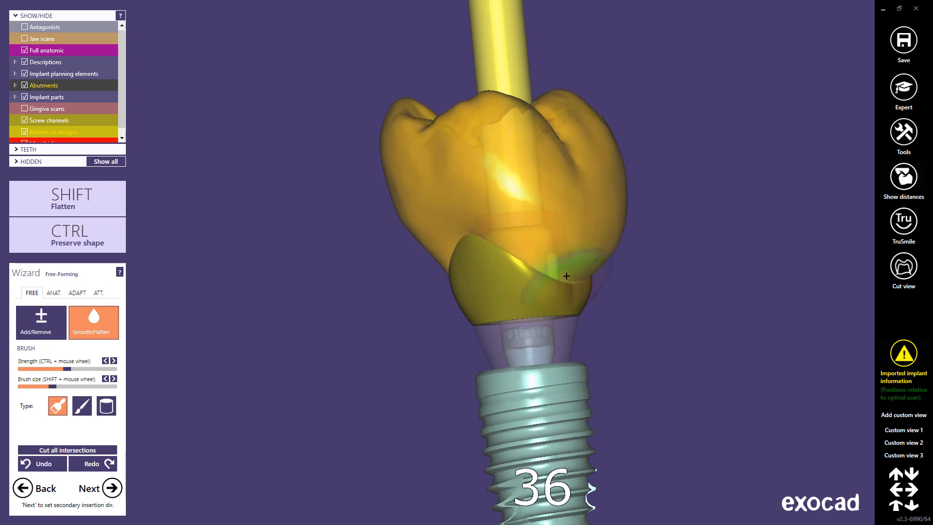
mouse_move(566, 276)
left_mouse_down("shift")
mouse_move(604, 265)
mouse_move(605, 231)
left_mouse_up("shift")
middle_click(532, 241)
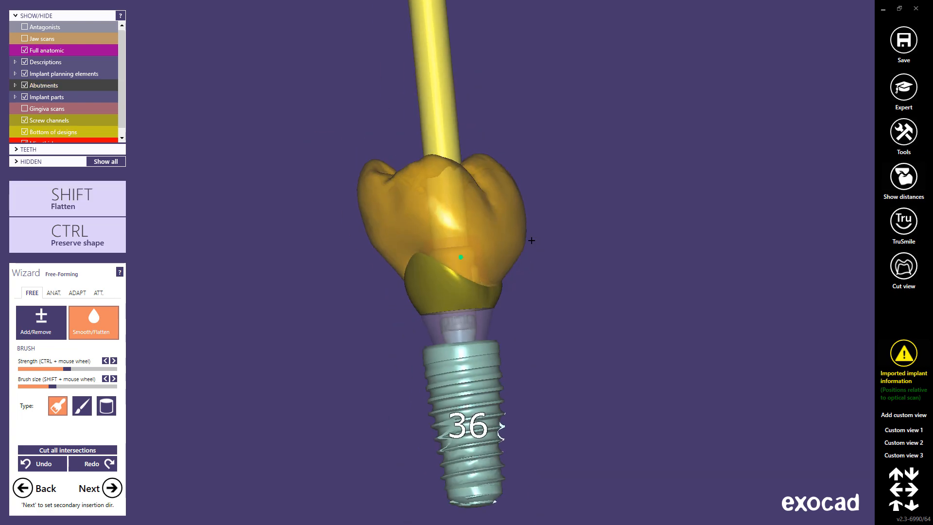
right_click_drag(532, 241, 534, 244)
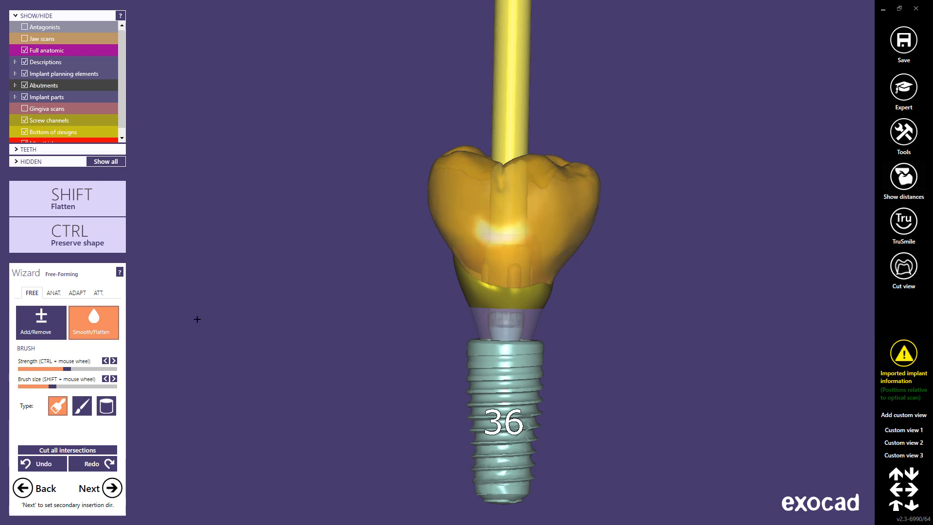
left_click(112, 487)
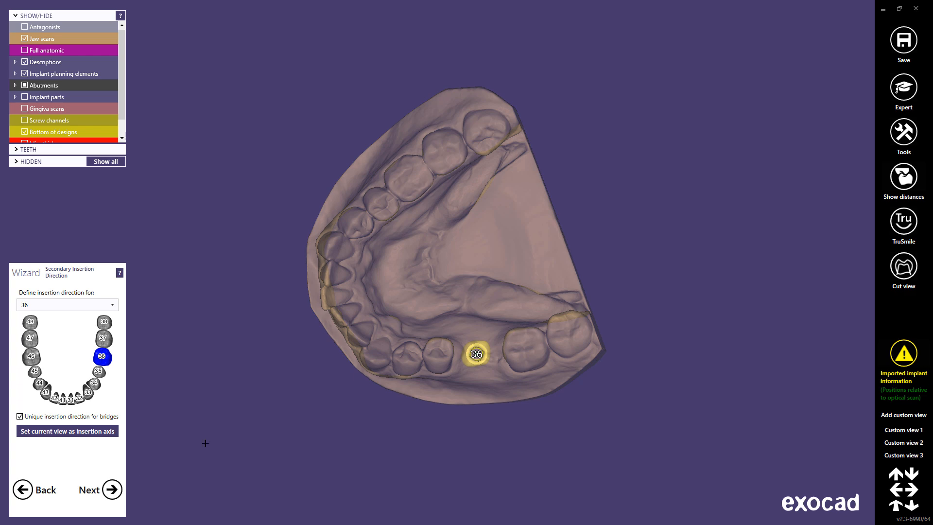
Check the jaw scan from above and accept the secondary insertion direction for tooth 36
right_click_drag(460, 349, 460, 347)
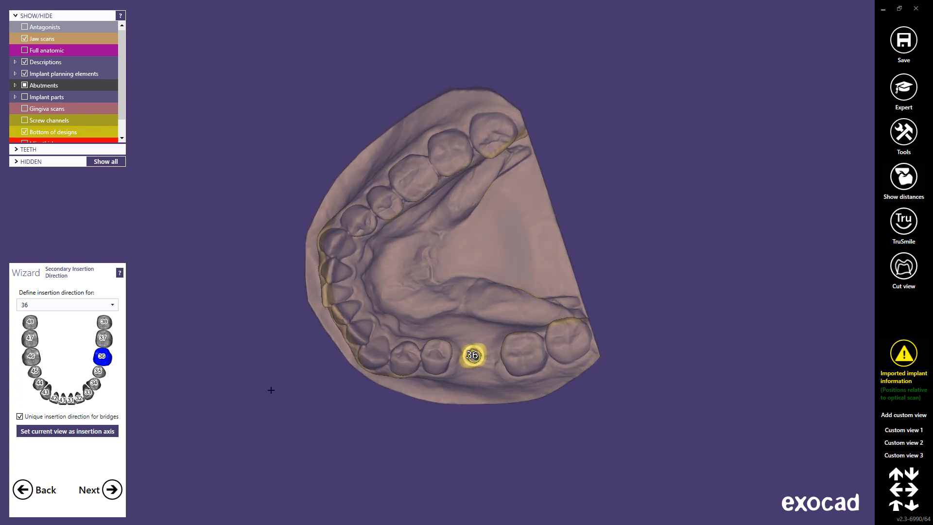
left_click(117, 491)
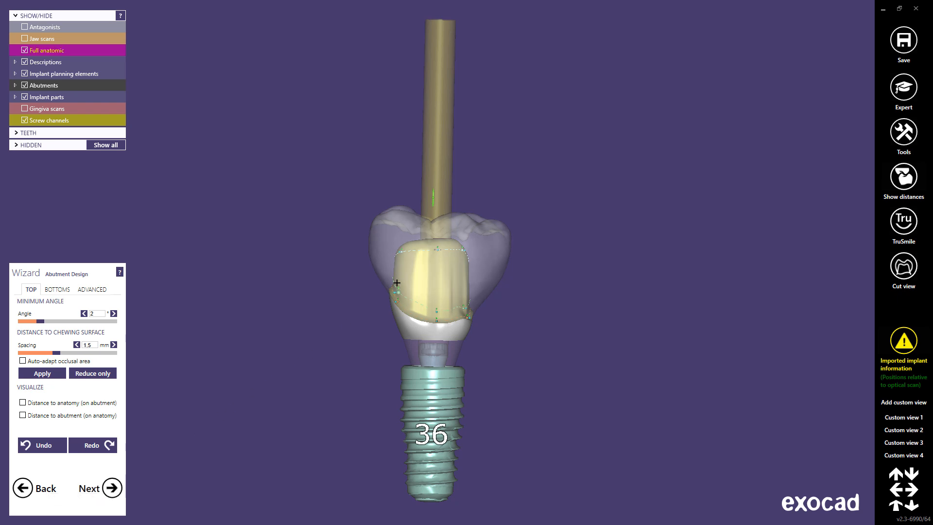
Try lowering the abutment top strongly at its upper corner, and undo that change
scroll(417, 254, "up", 5)
right_click_drag(424, 247, 418, 252)
scroll(407, 248, "up", 2)
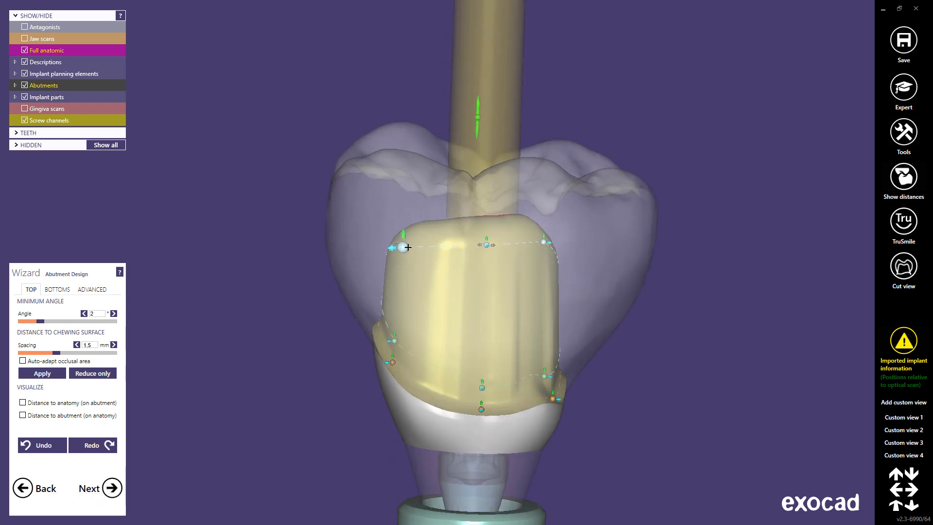
left_click_drag(405, 248, 432, 315)
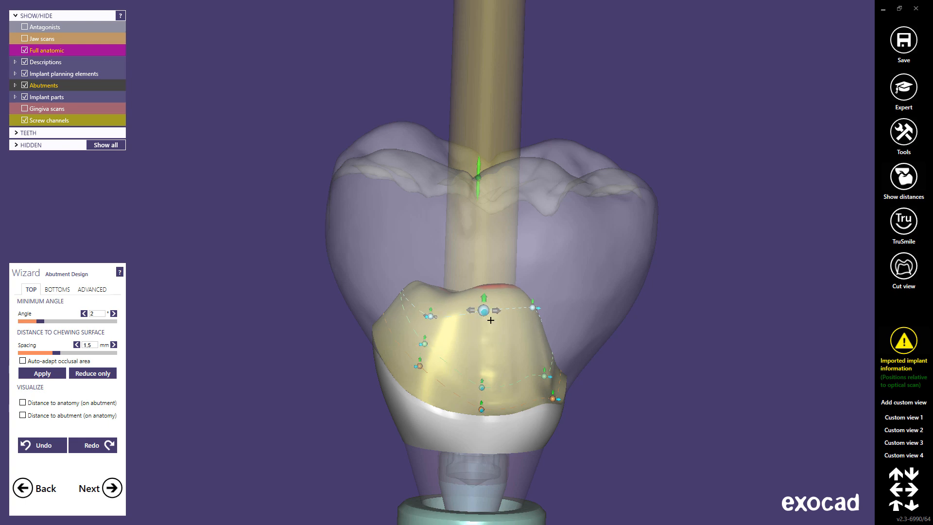
right_click_drag(537, 341, 538, 343)
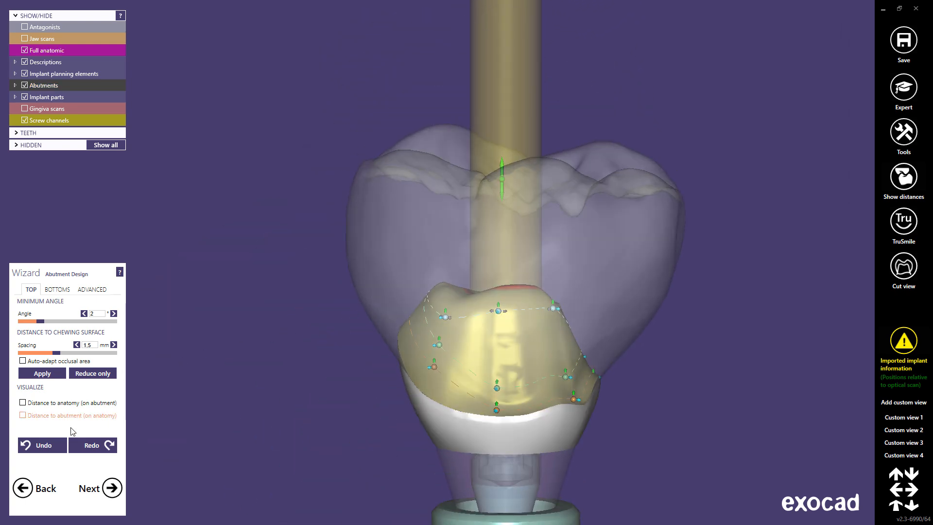
left_click(58, 446)
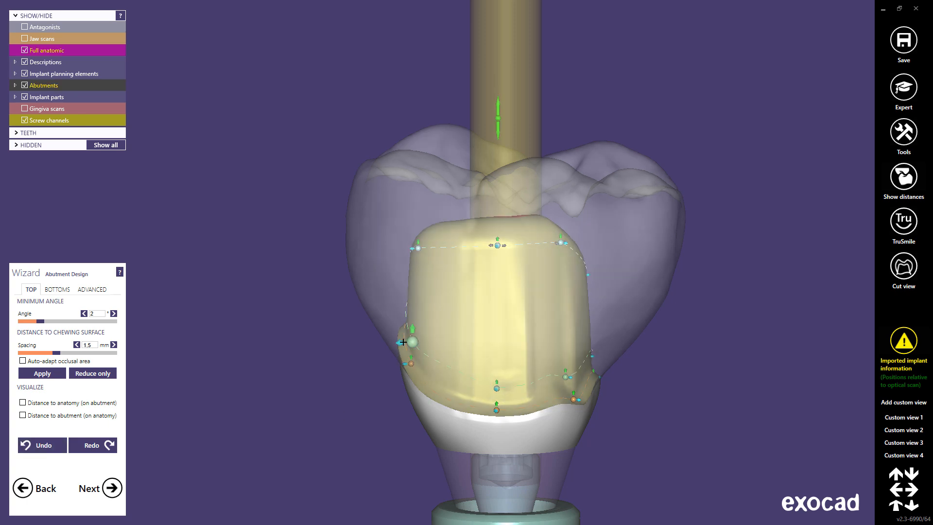
Narrow the abutment's side walls above the shoulder and lower the middle and one corner of its top edge
left_click_drag(404, 342, 409, 323)
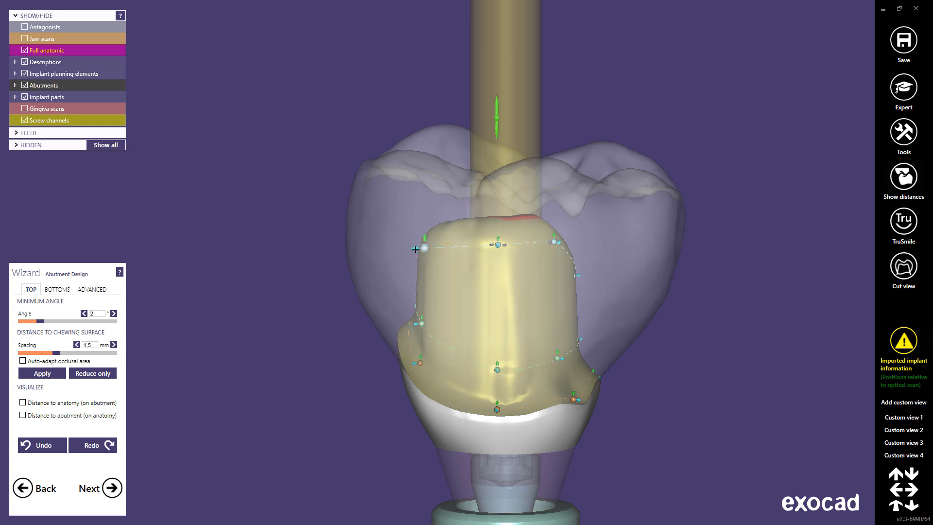
left_click_drag(412, 248, 415, 249)
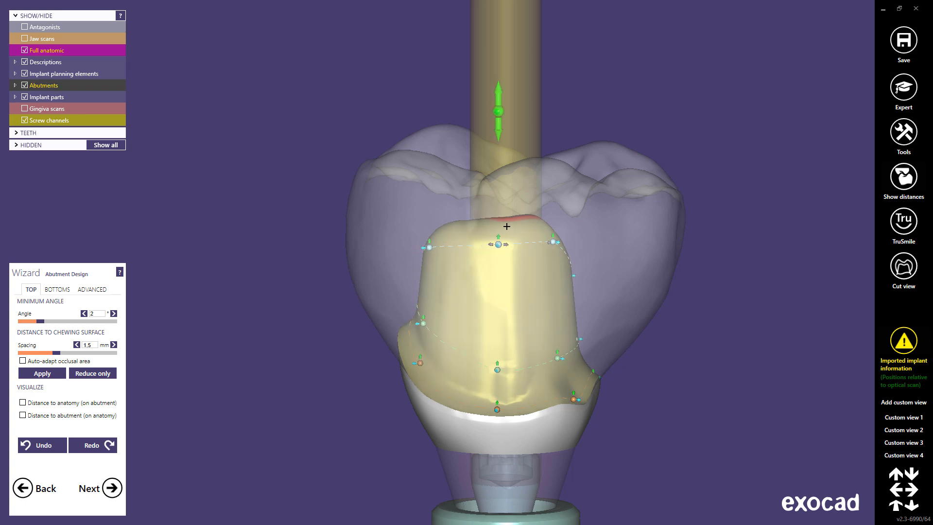
left_click_drag(497, 233, 498, 246)
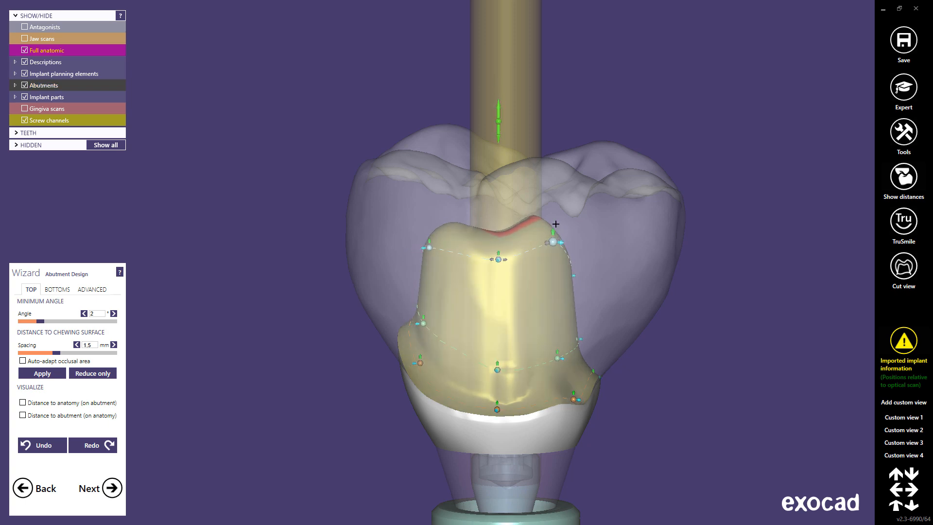
left_click_drag(552, 232, 552, 249)
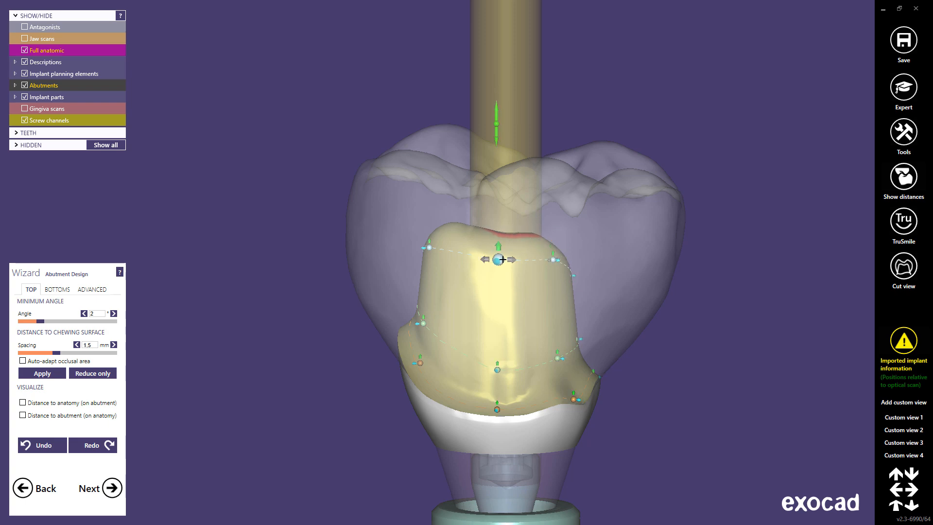
Raise the top edge on the other side of the abutment and accept the abutment design
scroll(502, 260, "down", 2)
right_click_drag(451, 299, 446, 298)
right_click_drag(447, 298, 447, 299)
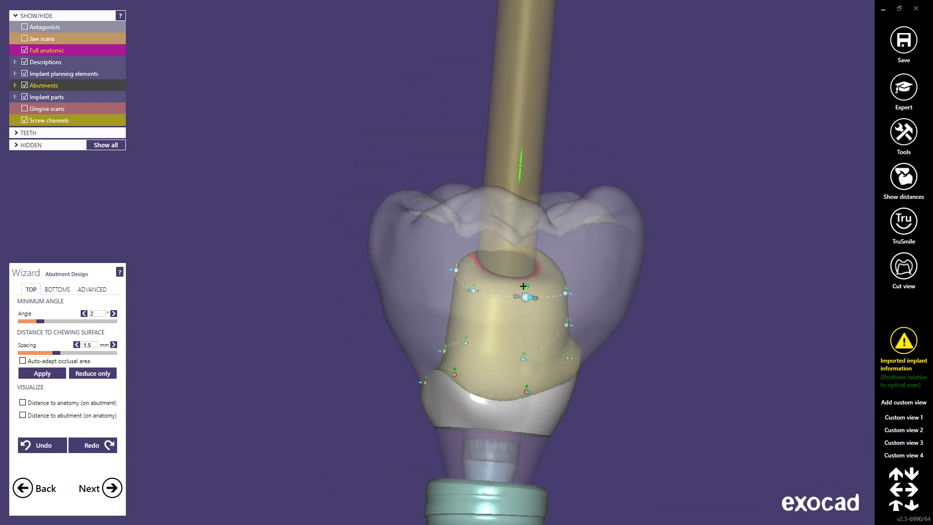
left_click_drag(527, 296, 528, 270)
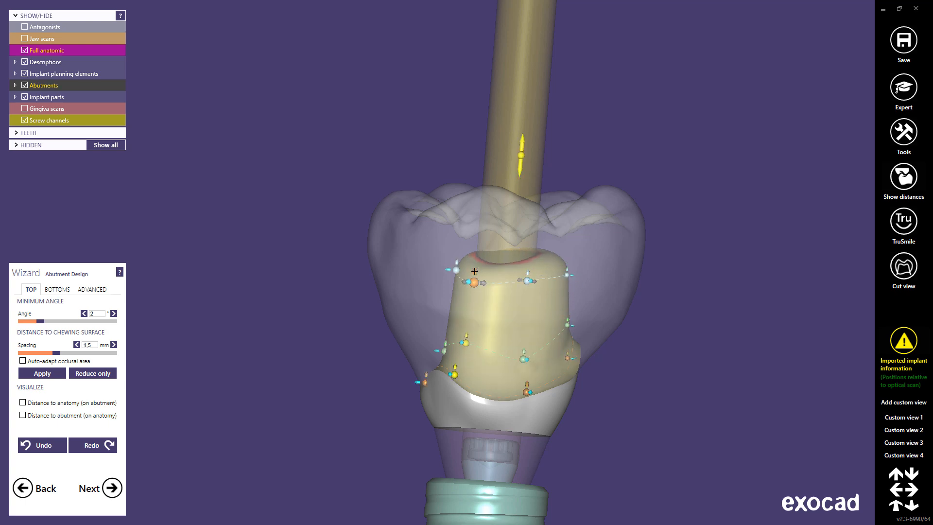
right_click_drag(479, 272, 306, 264)
middle_click(291, 257)
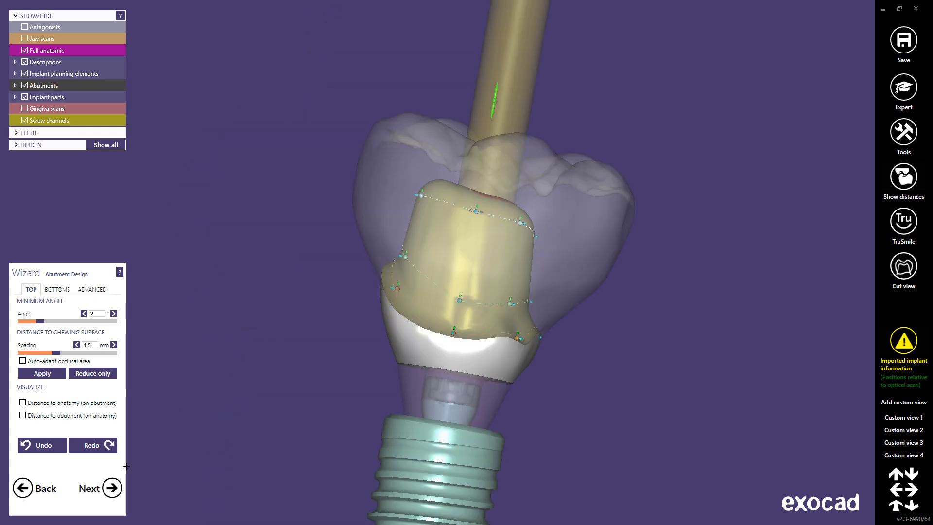
left_click(112, 488)
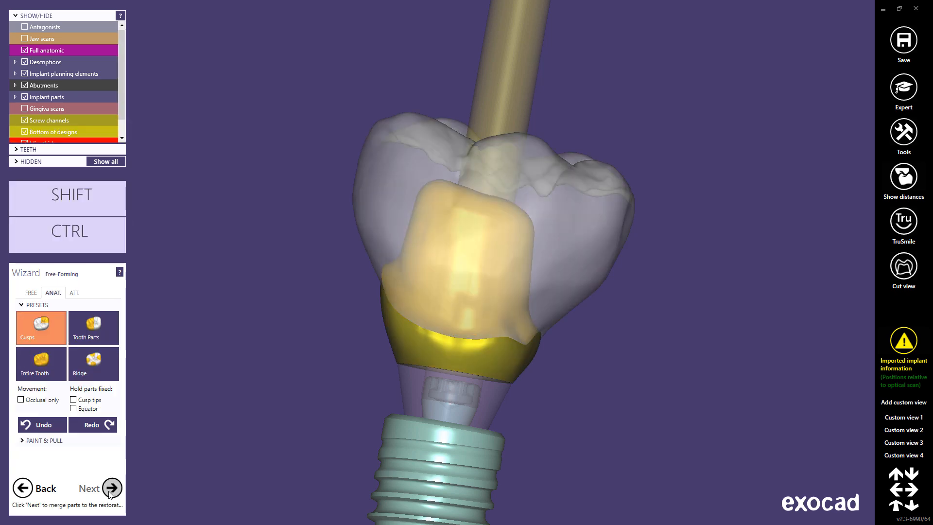
Merge and save the abutment, delete the outdated crown file, and continue with designing the suprastructure
left_click(110, 491)
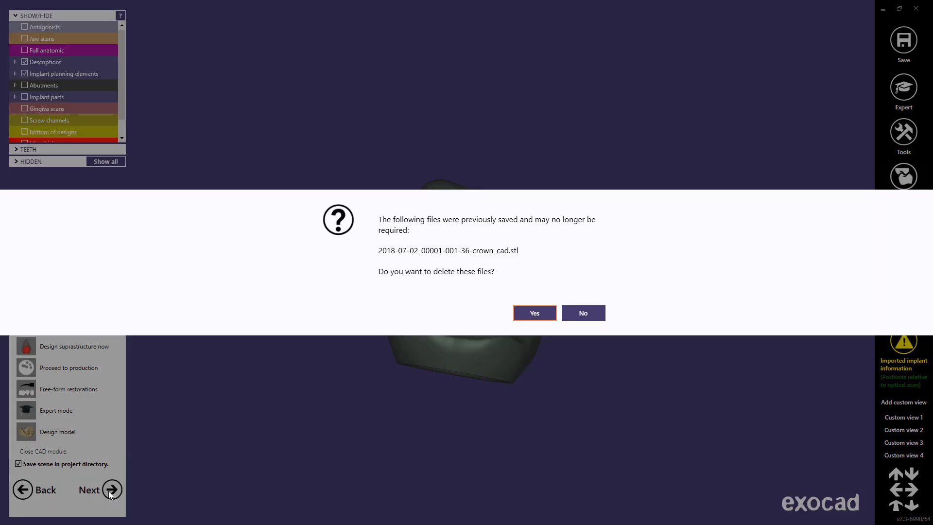
left_click(529, 317)
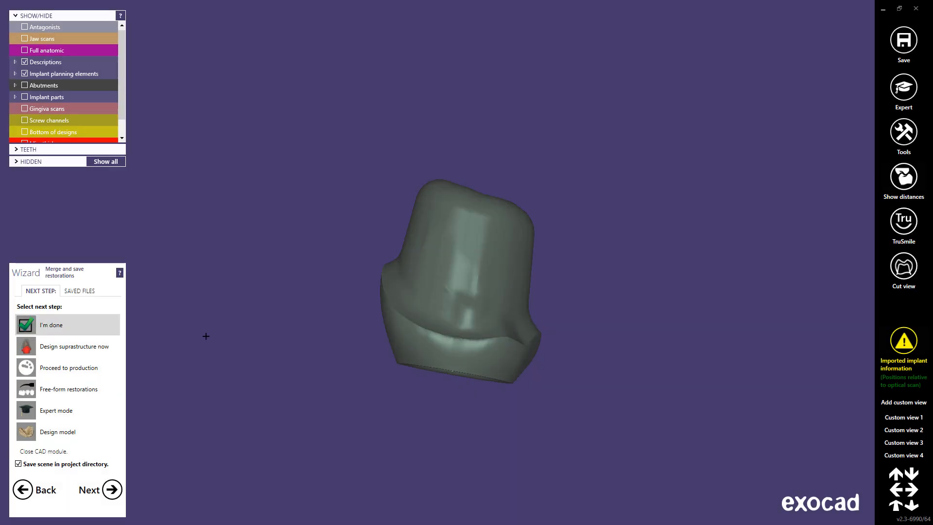
left_click(54, 346)
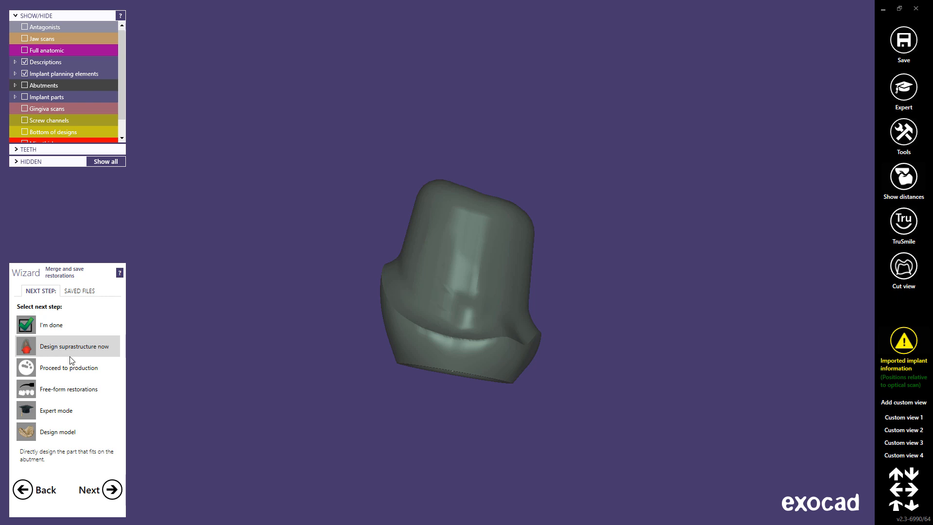
left_click(112, 491)
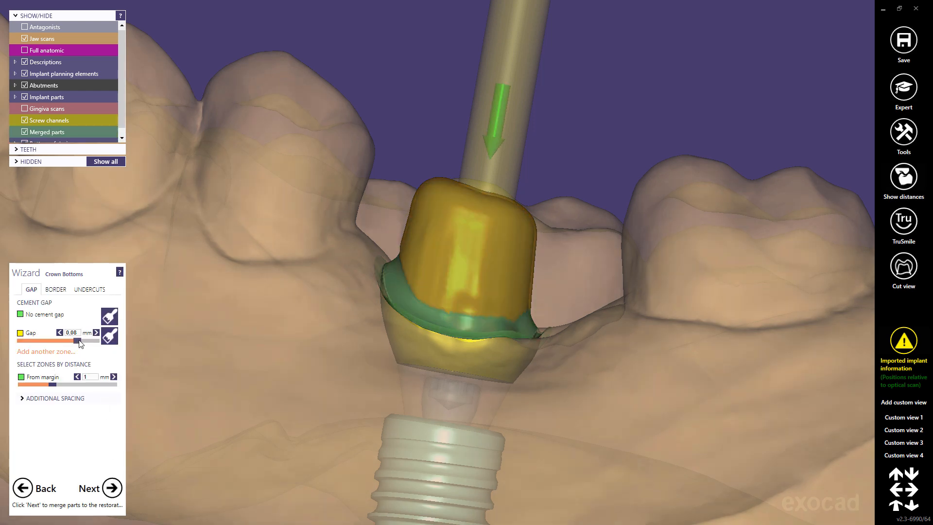
Set the crown bottom's cement gap to 0.1 mm and its linked axial and radial additional spacing to 0.1 mm, and merge the crown
left_click_drag(77, 341, 101, 341)
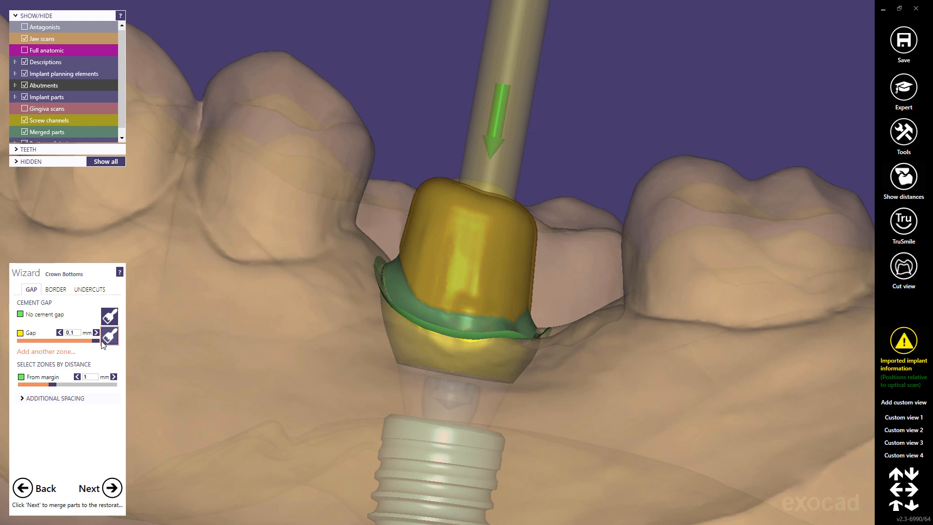
left_click(28, 396)
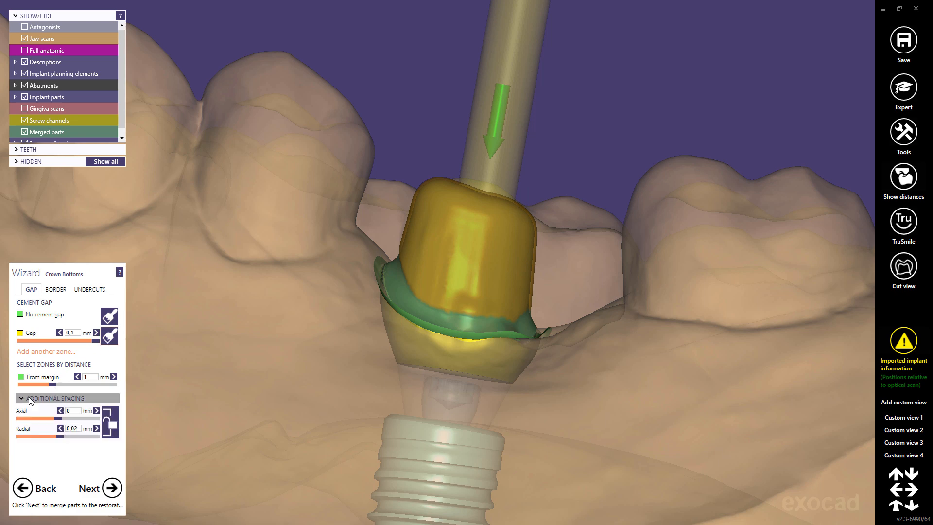
left_click(109, 422)
left_click_drag(58, 419, 71, 423)
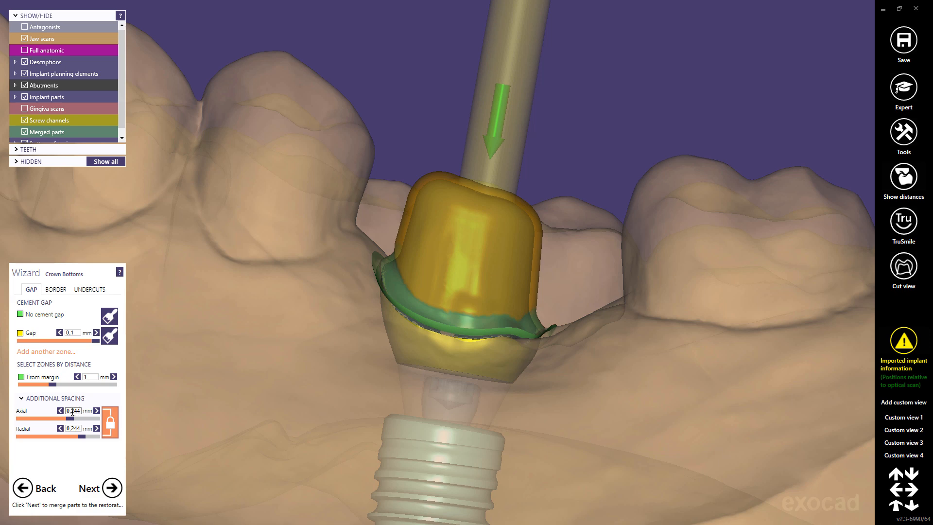
double_click(72, 412)
type("0,1")
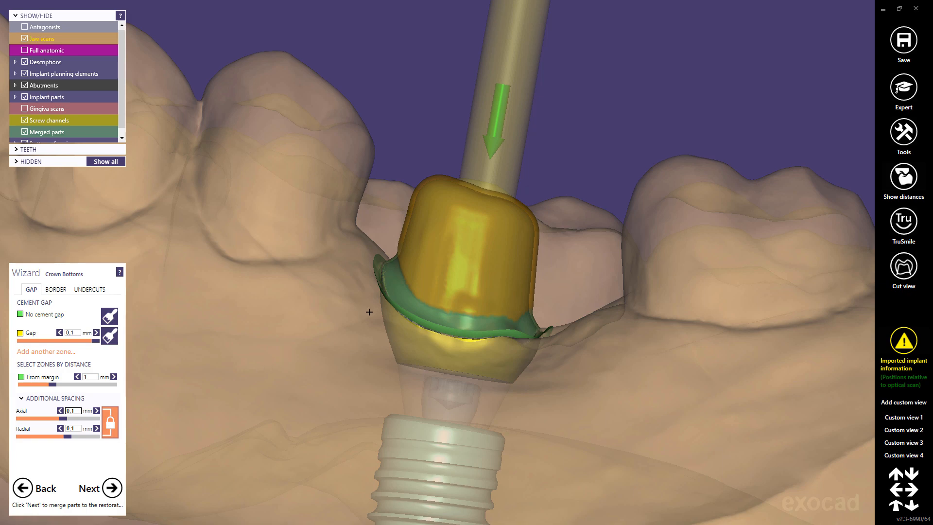
right_click_drag(368, 312, 368, 312)
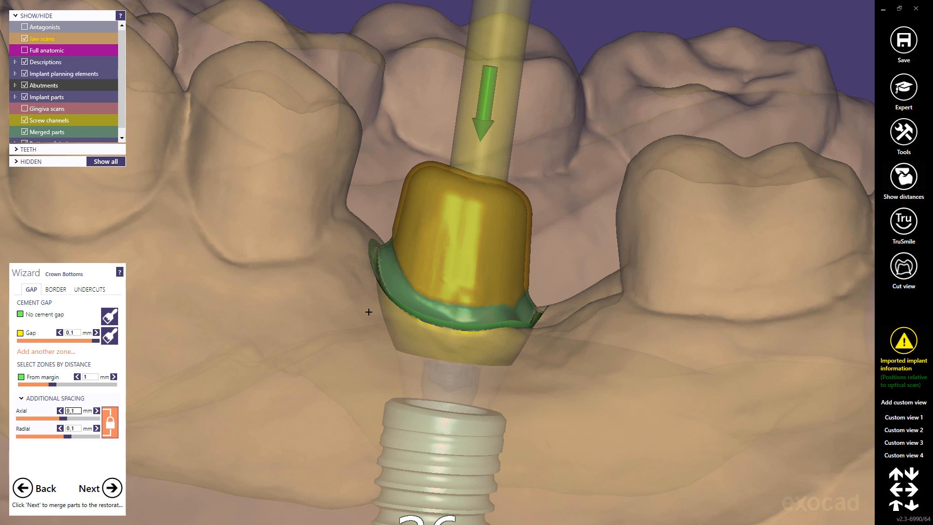
left_click(112, 488)
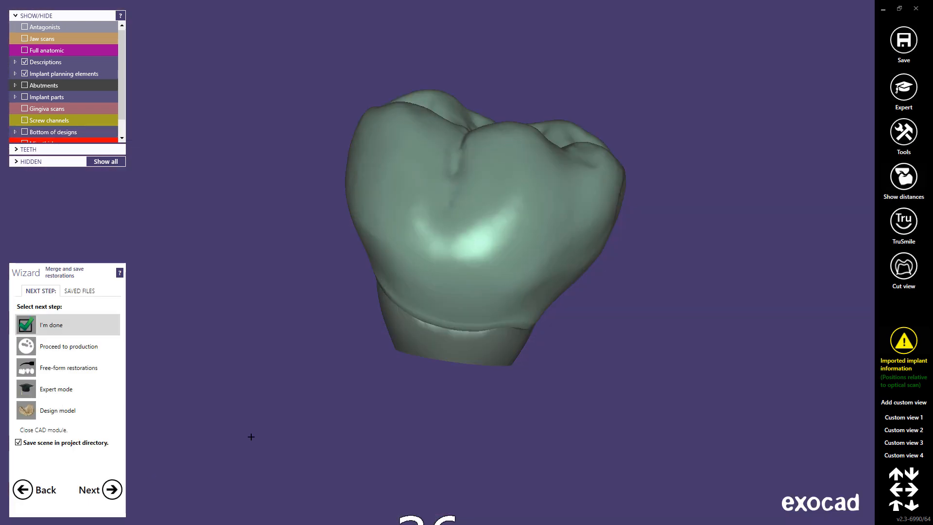
Show the implant parts, abutment and jaw scan together with the merged crown to examine the finished restoration
middle_click(467, 308)
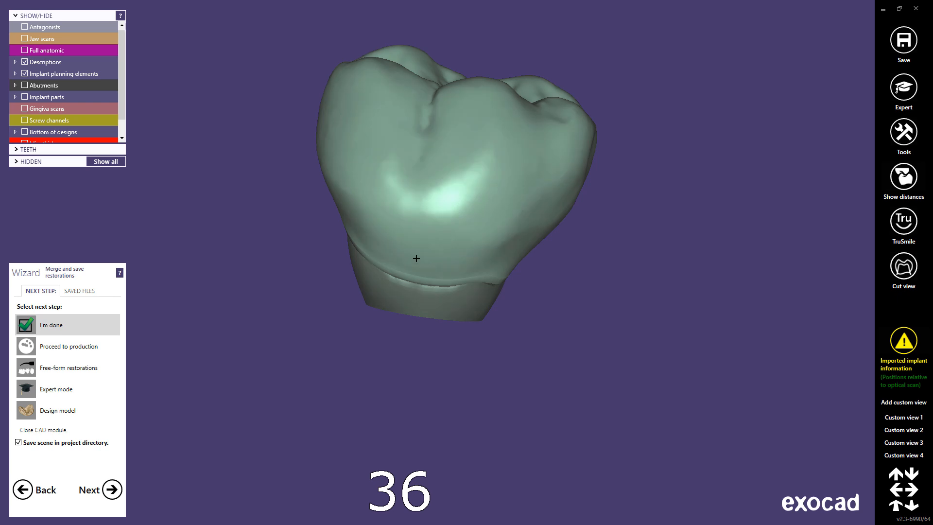
scroll(415, 267, "down", 3)
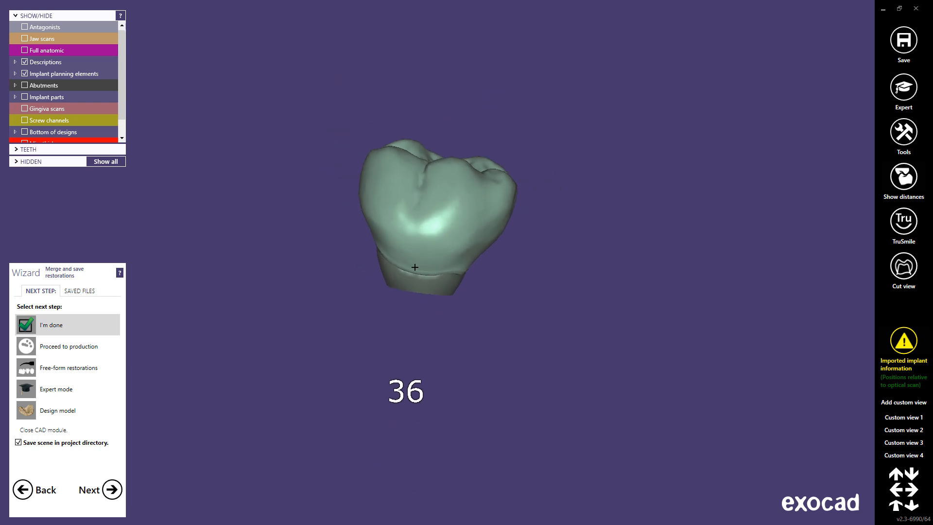
left_click(25, 97)
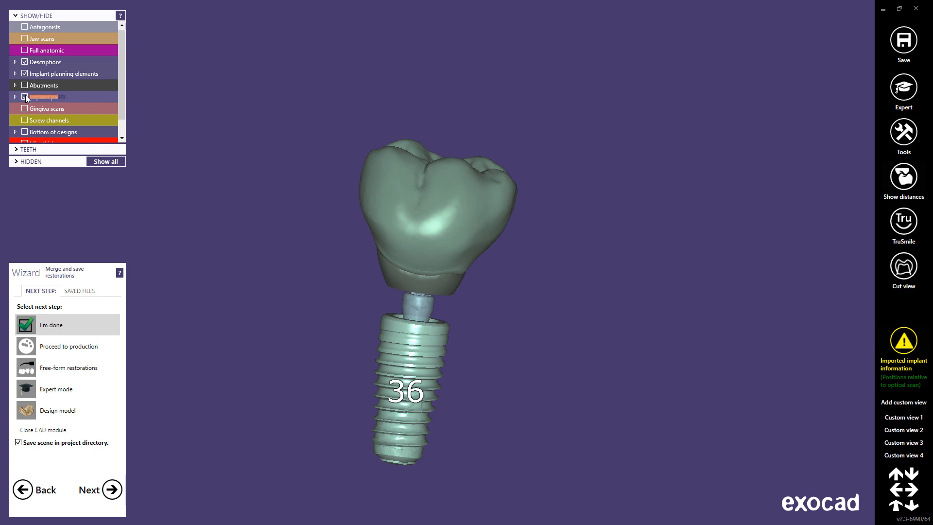
left_click(24, 85)
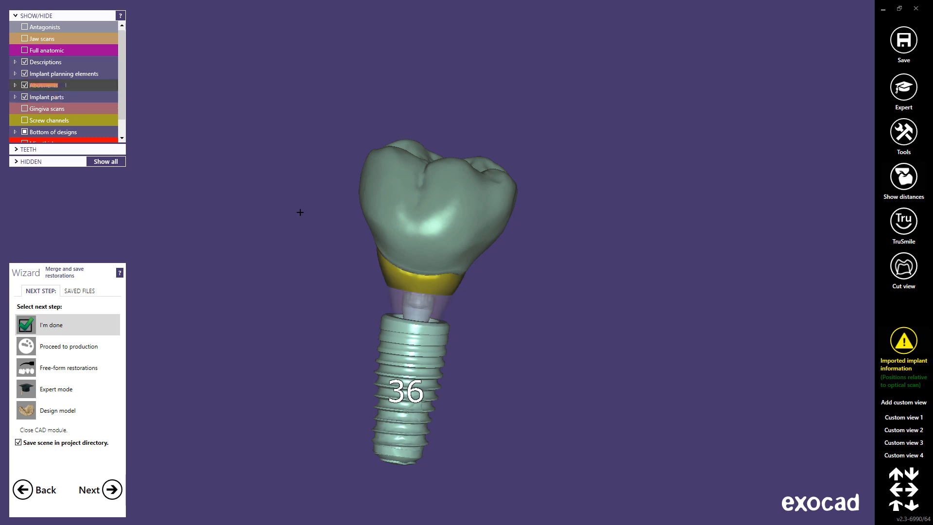
right_click_drag(423, 277, 402, 268)
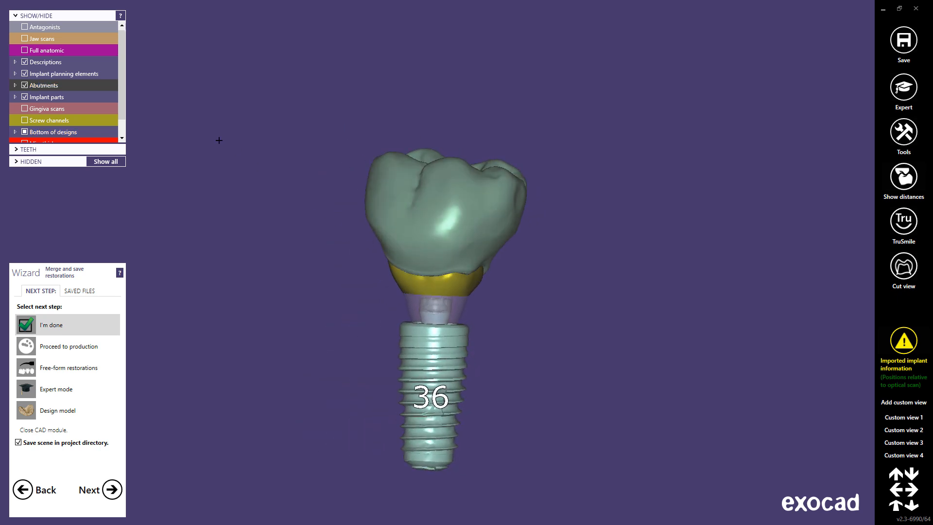
left_click(24, 39)
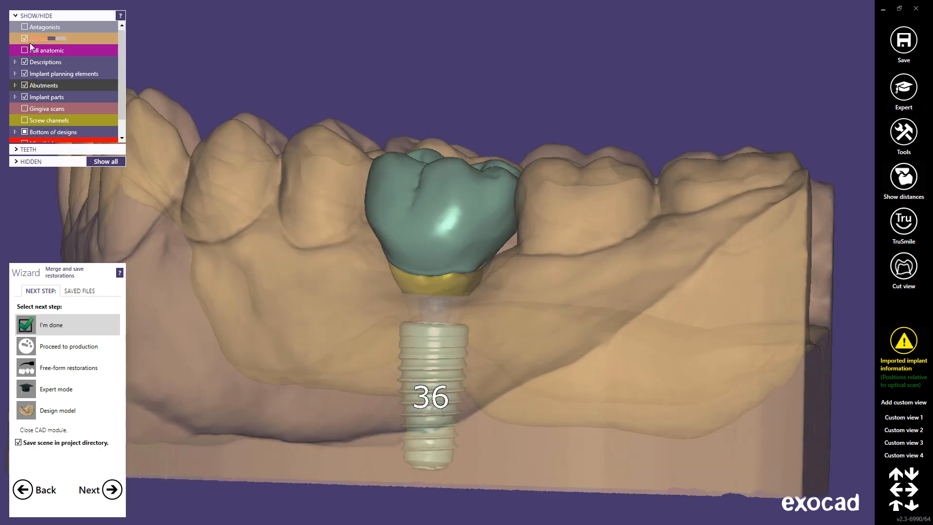